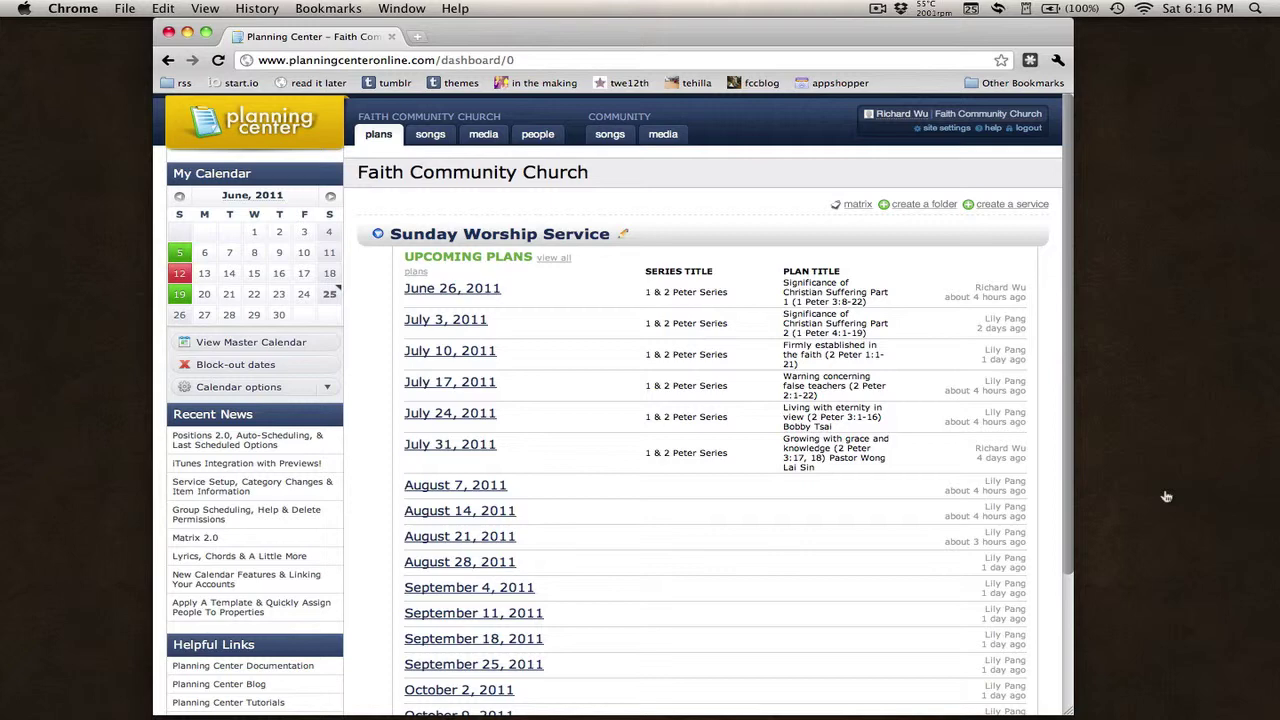
Open the June 26, 2011 Sunday Worship Service plan from Upcoming Plans.
{"action": "left_click", "coordinate": [470, 293]}
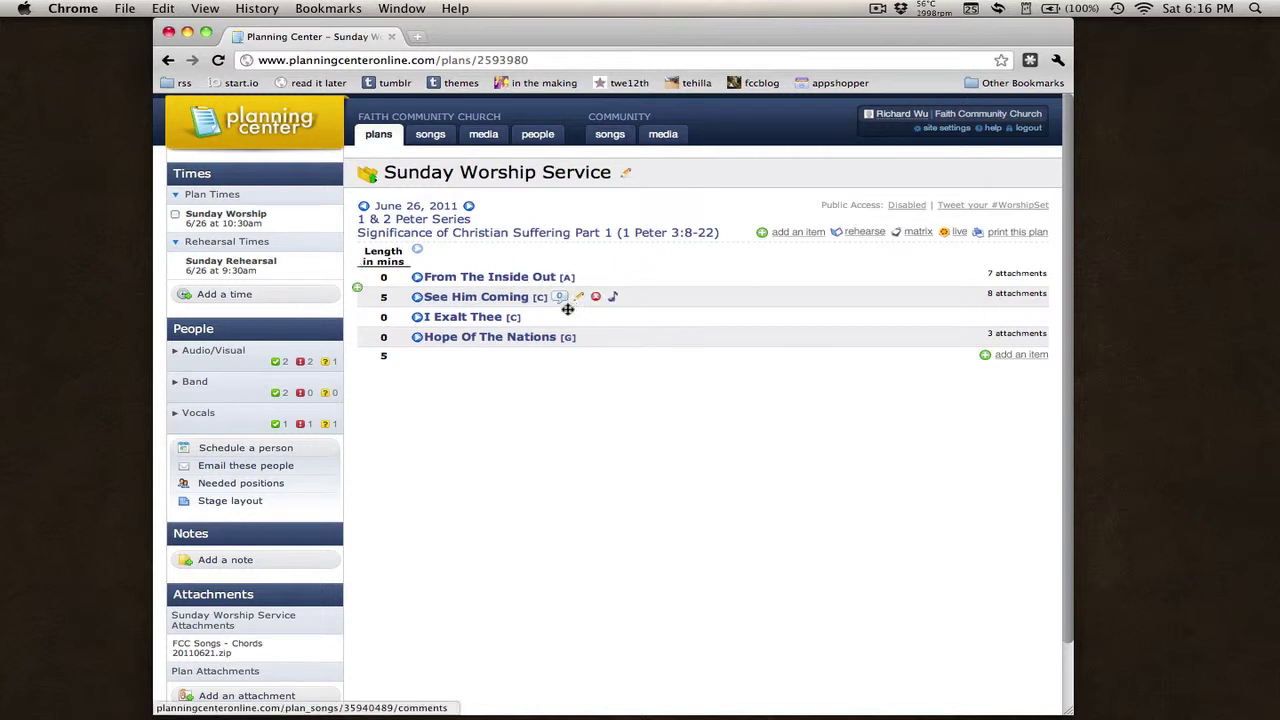
{"action": "mouse_move", "coordinate": [230, 246]}
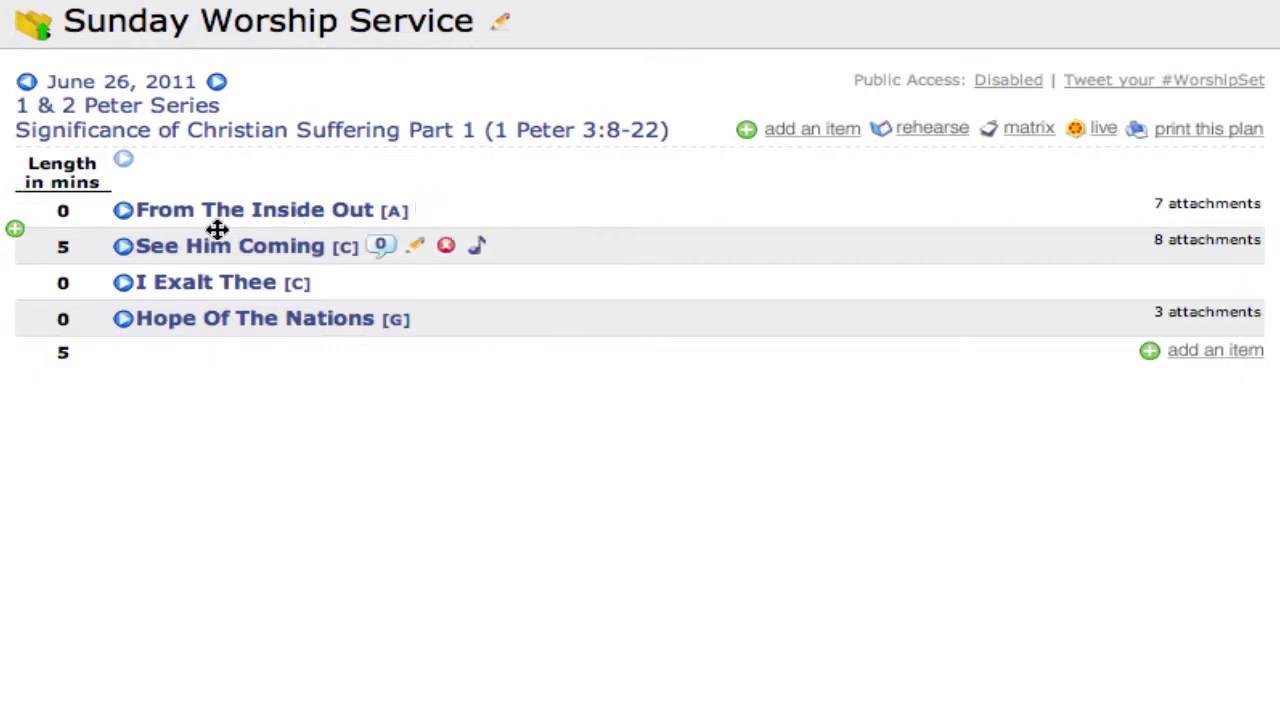
Expand From The Inside Out and See Him Coming to show their notes and attachments.
{"action": "left_click", "coordinate": [123, 212]}
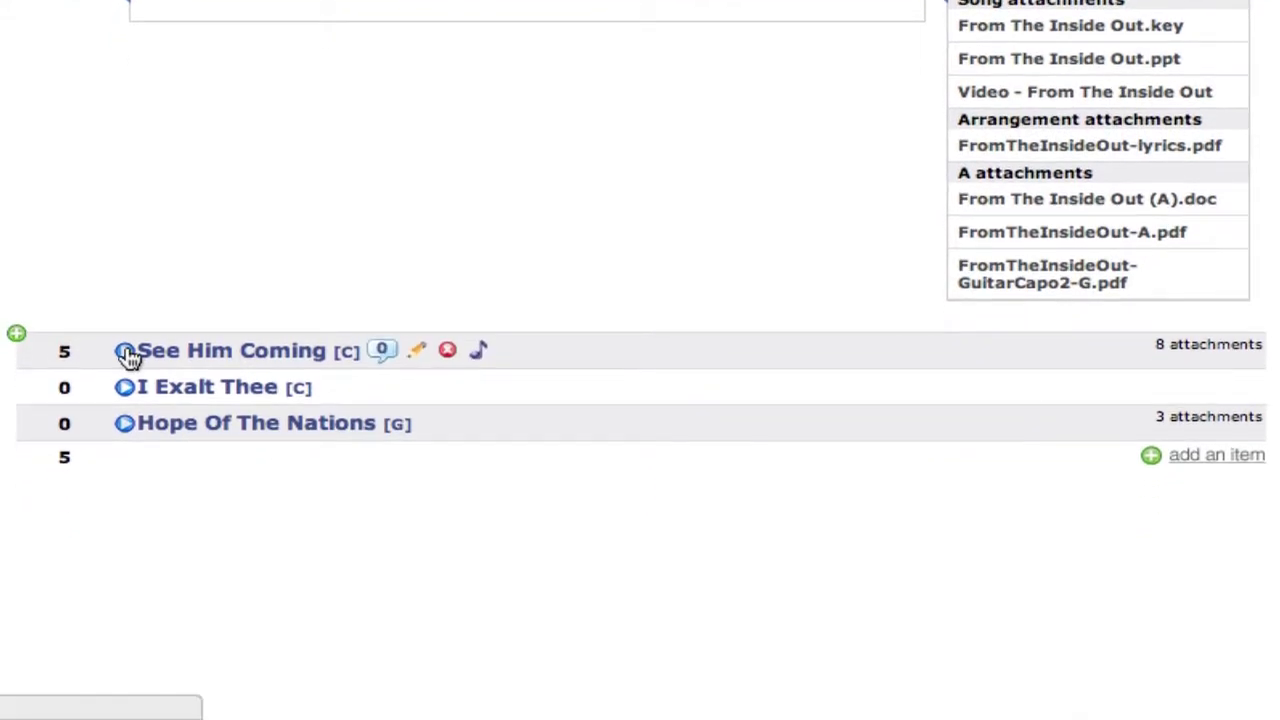
{"action": "left_click", "coordinate": [124, 351]}
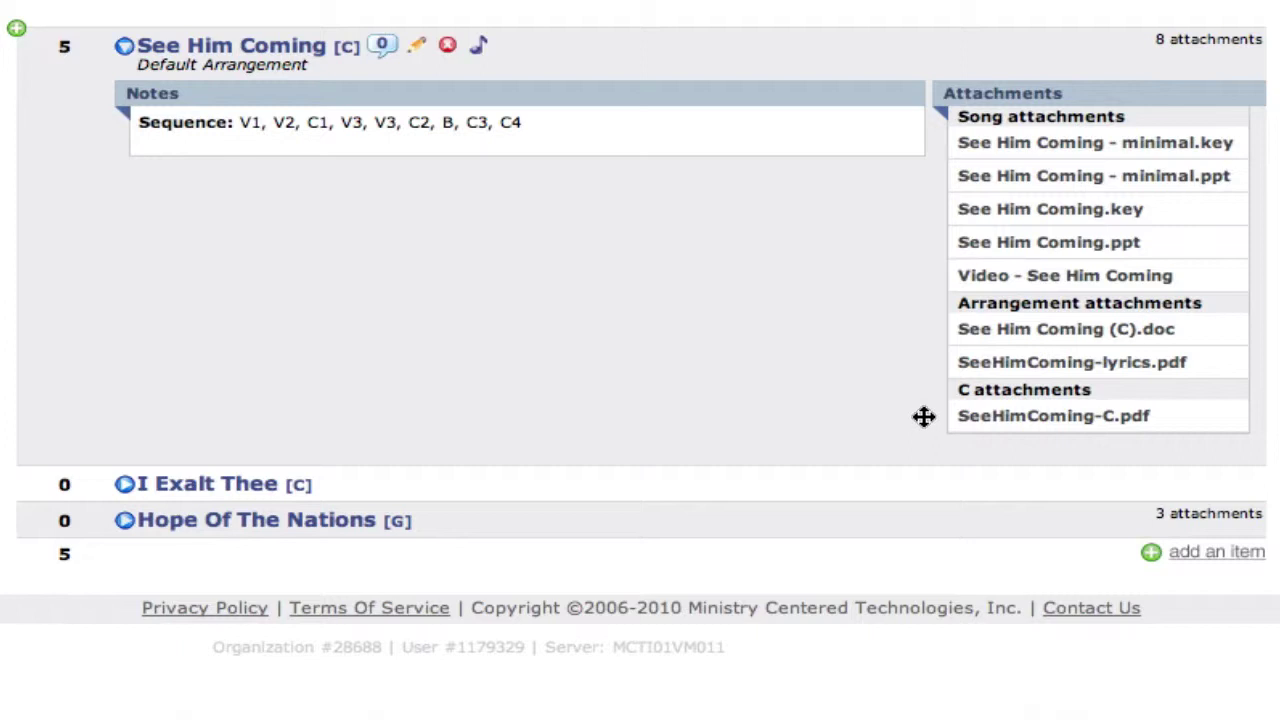
Expand I Exalt Thee and Hope Of The Nations, showing Hope's lyrics and chord PDFs.
{"action": "mouse_move", "coordinate": [130, 388]}
{"action": "left_click", "coordinate": [124, 480]}
{"action": "scroll", "coordinate": [657, 386], "scroll_direction": "down", "scroll_amount": 2}
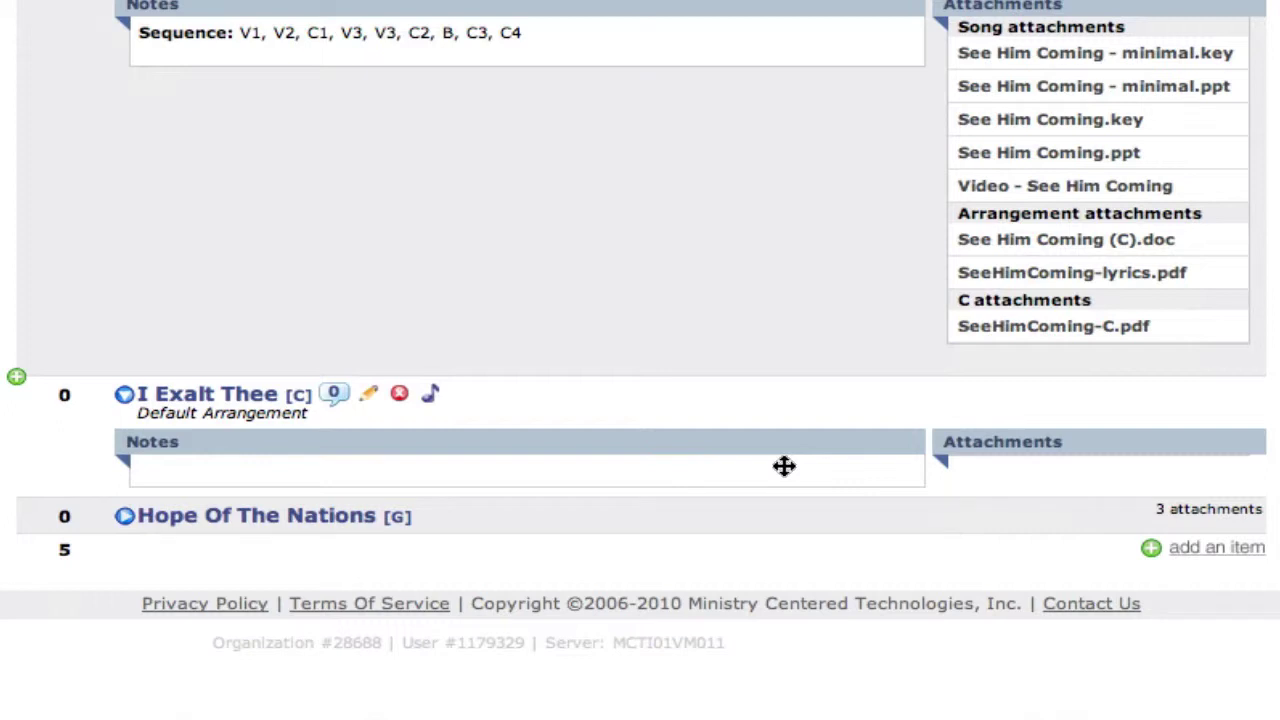
{"action": "mouse_move", "coordinate": [257, 515]}
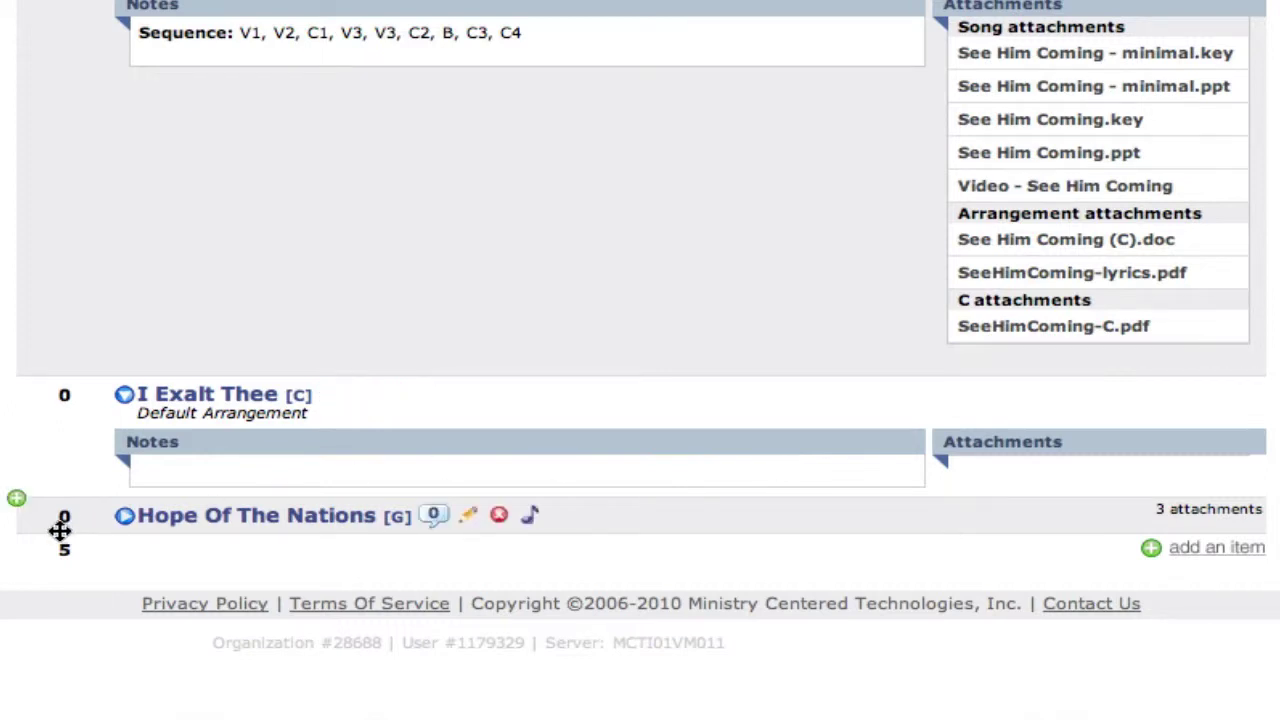
{"action": "left_click", "coordinate": [125, 516]}
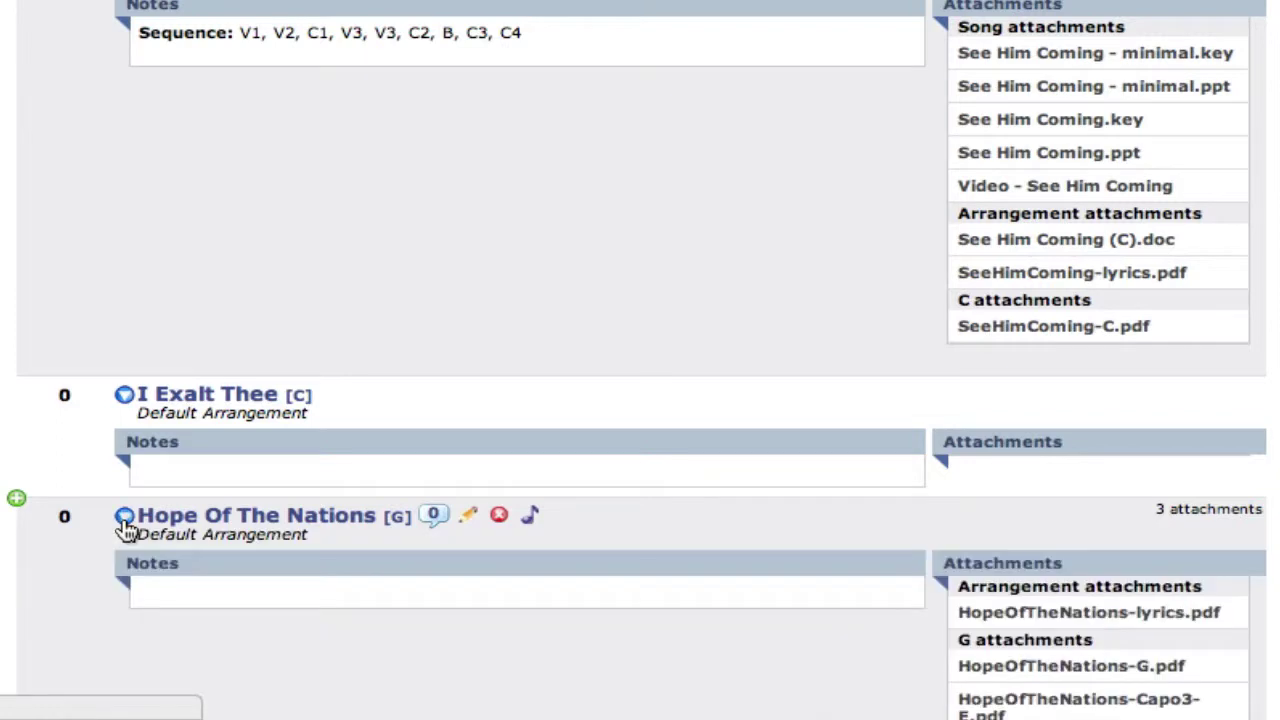
{"action": "scroll", "coordinate": [781, 513], "scroll_direction": "down", "scroll_amount": 3}
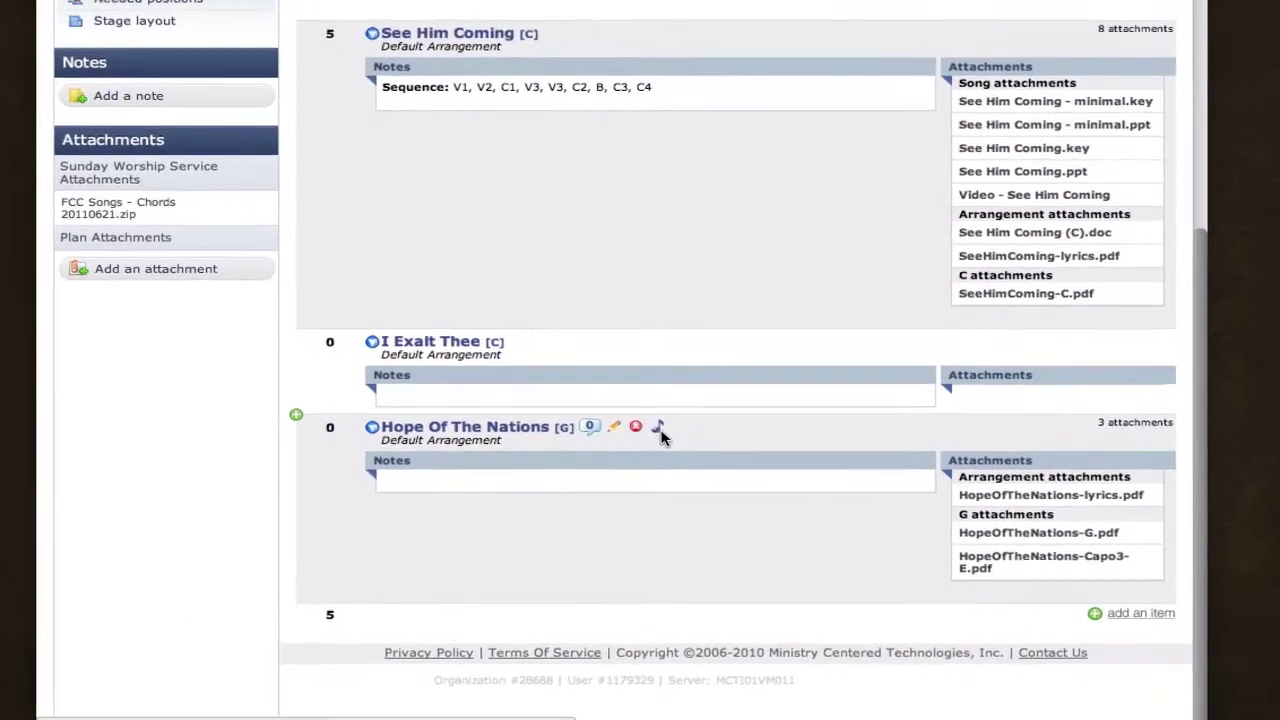
Open Hope Of The Nations' Default Arrangement page via its music-note icon.
{"action": "left_click", "coordinate": [659, 430]}
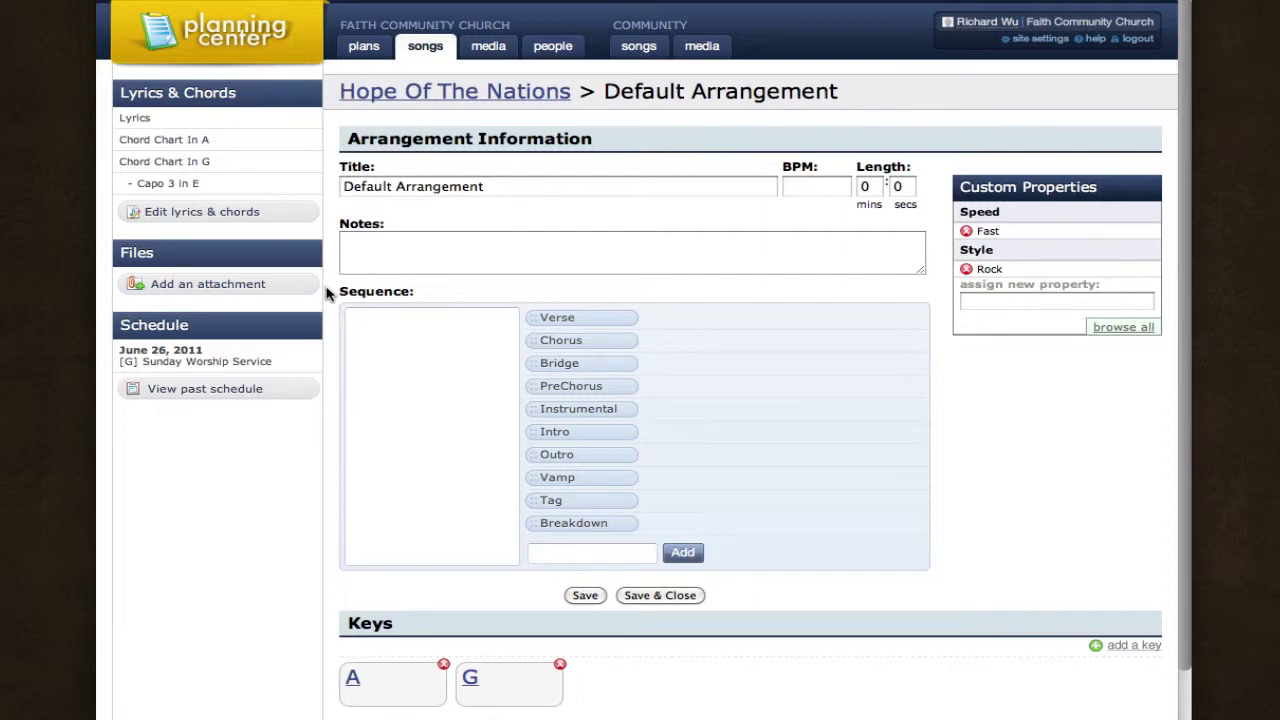
Bring up the Attachments dialog from Add an attachment in the Files sidebar.
{"action": "left_click", "coordinate": [253, 290]}
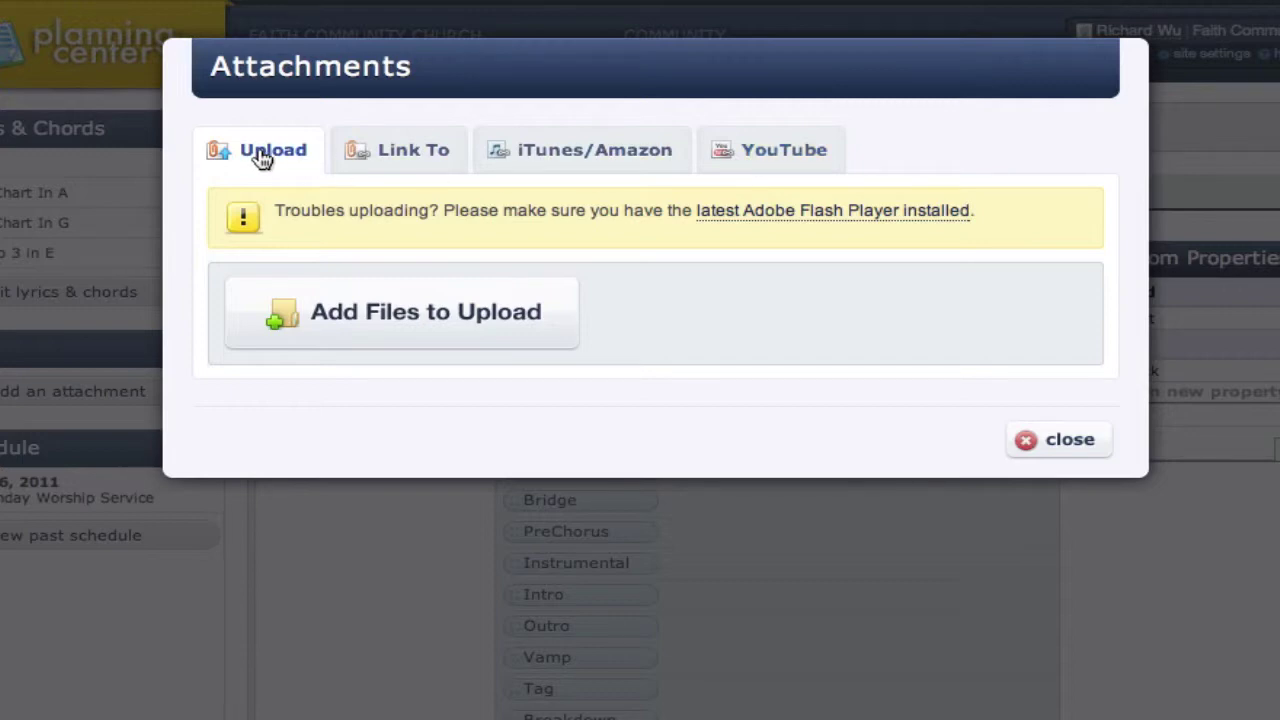
Browse the Songs folder for the Hope of the Nations presentation files.
{"action": "left_click", "coordinate": [398, 332]}
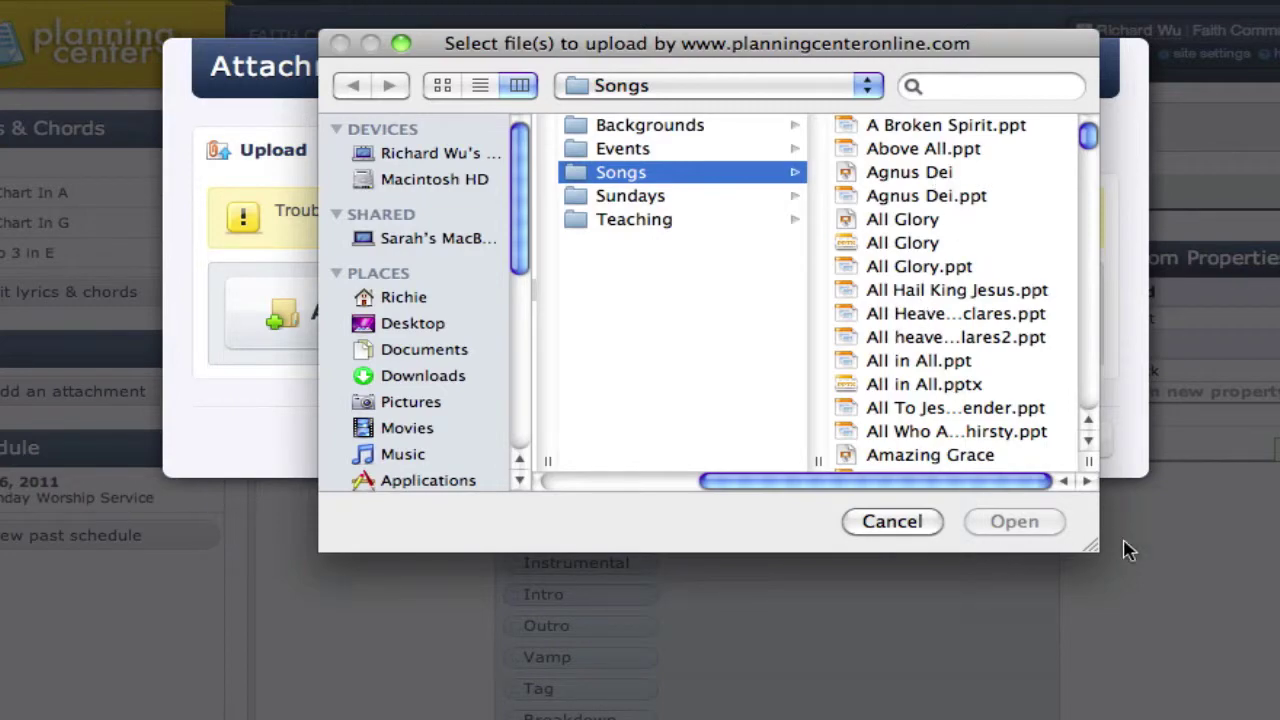
{"action": "double_click", "coordinate": [1088, 461]}
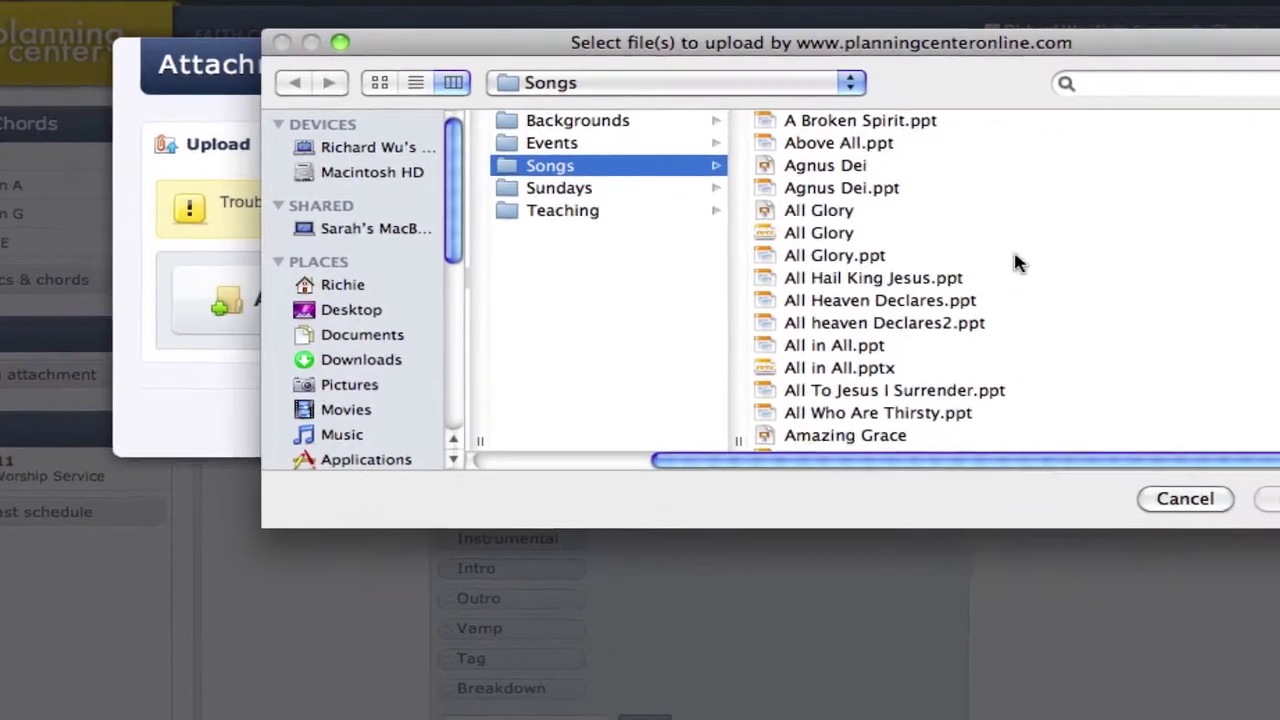
{"action": "scroll", "coordinate": [1006, 263], "scroll_direction": "down", "scroll_amount": 3}
{"action": "scroll", "coordinate": [900, 249], "scroll_direction": "down", "scroll_amount": 1}
{"action": "scroll", "coordinate": [886, 249], "scroll_direction": "down", "scroll_amount": 2}
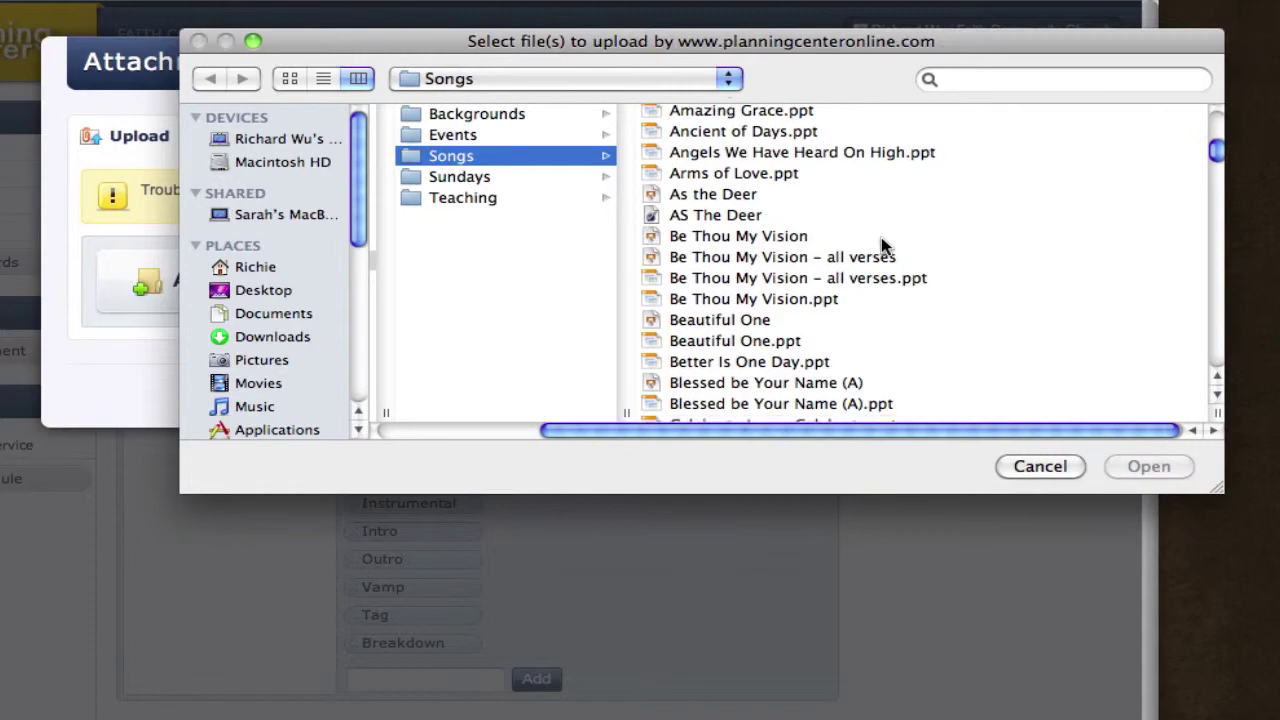
{"action": "scroll", "coordinate": [881, 243], "scroll_direction": "down", "scroll_amount": 3}
{"action": "scroll", "coordinate": [881, 243], "scroll_direction": "down", "scroll_amount": 5}
{"action": "scroll", "coordinate": [881, 243], "scroll_direction": "down", "scroll_amount": 6}
{"action": "scroll", "coordinate": [881, 243], "scroll_direction": "down", "scroll_amount": 5}
{"action": "scroll", "coordinate": [881, 243], "scroll_direction": "up", "scroll_amount": 3}
{"action": "scroll", "coordinate": [881, 243], "scroll_direction": "up", "scroll_amount": 8}
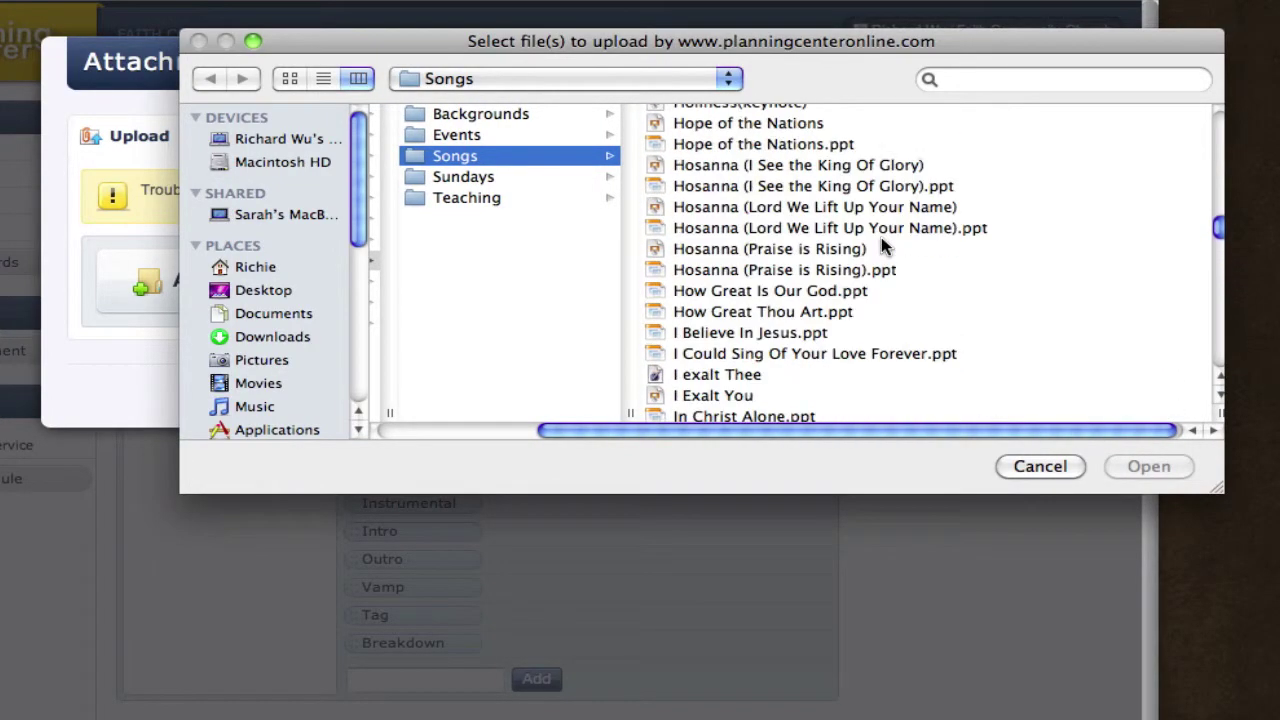
Queue the Hope of the Nations Keynote and .ppt files for upload.
{"action": "left_click", "coordinate": [806, 123]}
{"action": "scroll", "coordinate": [586, 212], "scroll_direction": "up", "scroll_amount": 1}
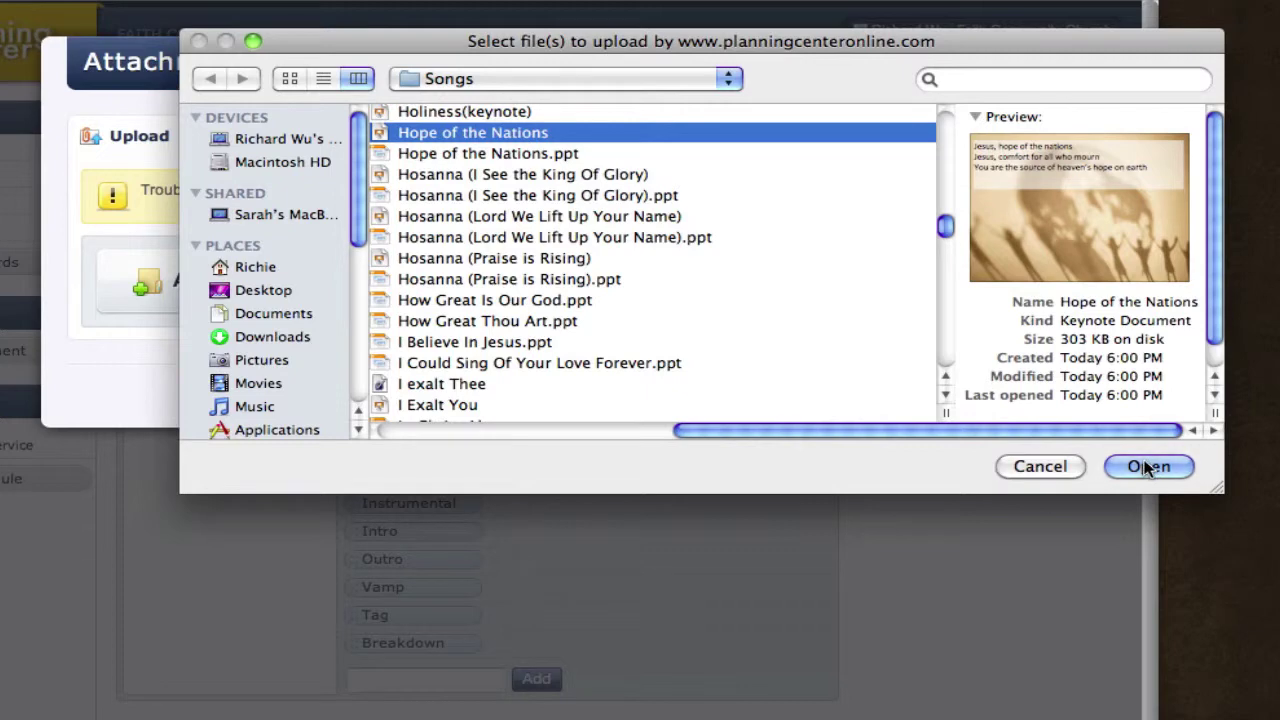
{"action": "left_click", "coordinate": [510, 155], "text": "shift"}
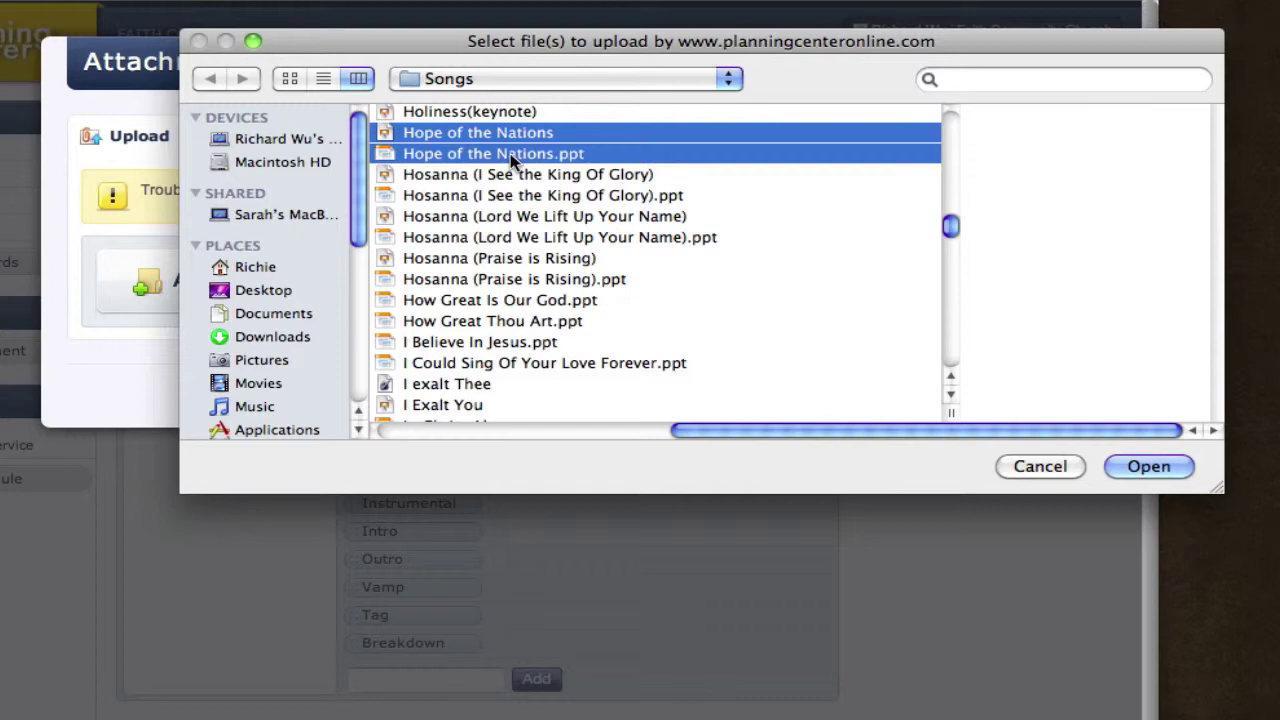
{"action": "left_click", "coordinate": [1140, 467]}
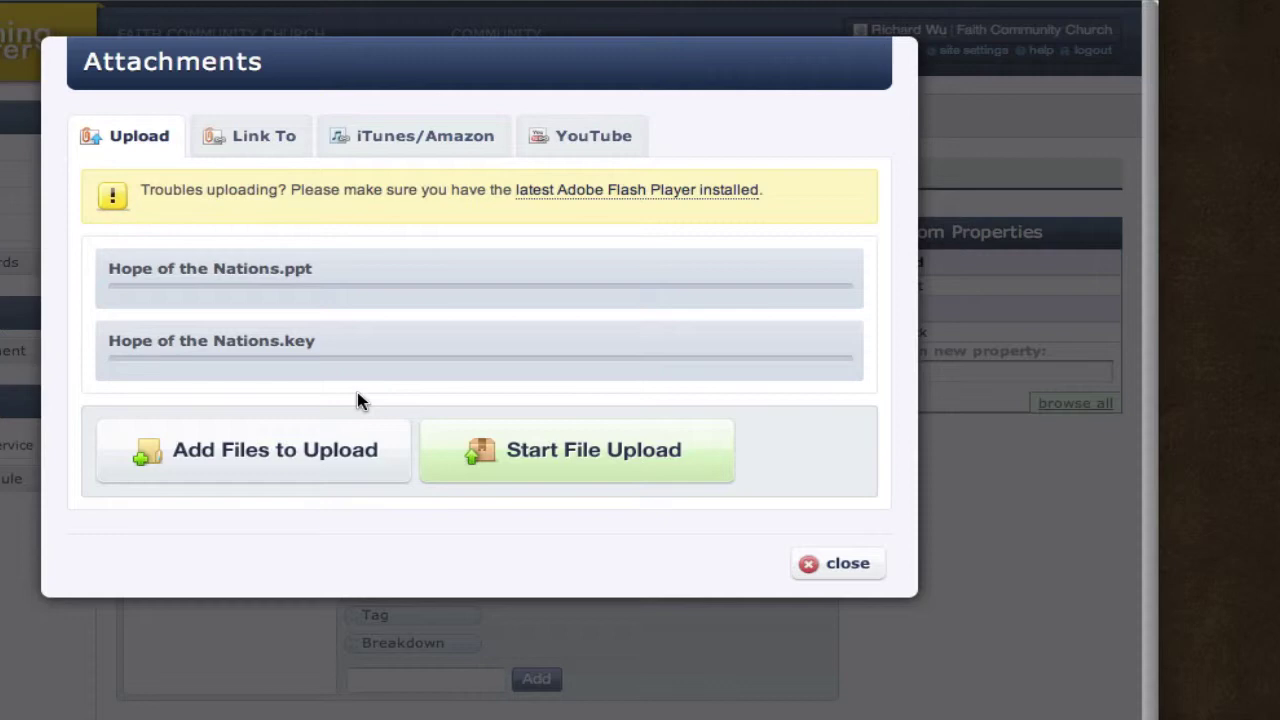
Browse the SONGS - CHORDS folder for the Hope of the Nations chord charts.
{"action": "left_click", "coordinate": [340, 458]}
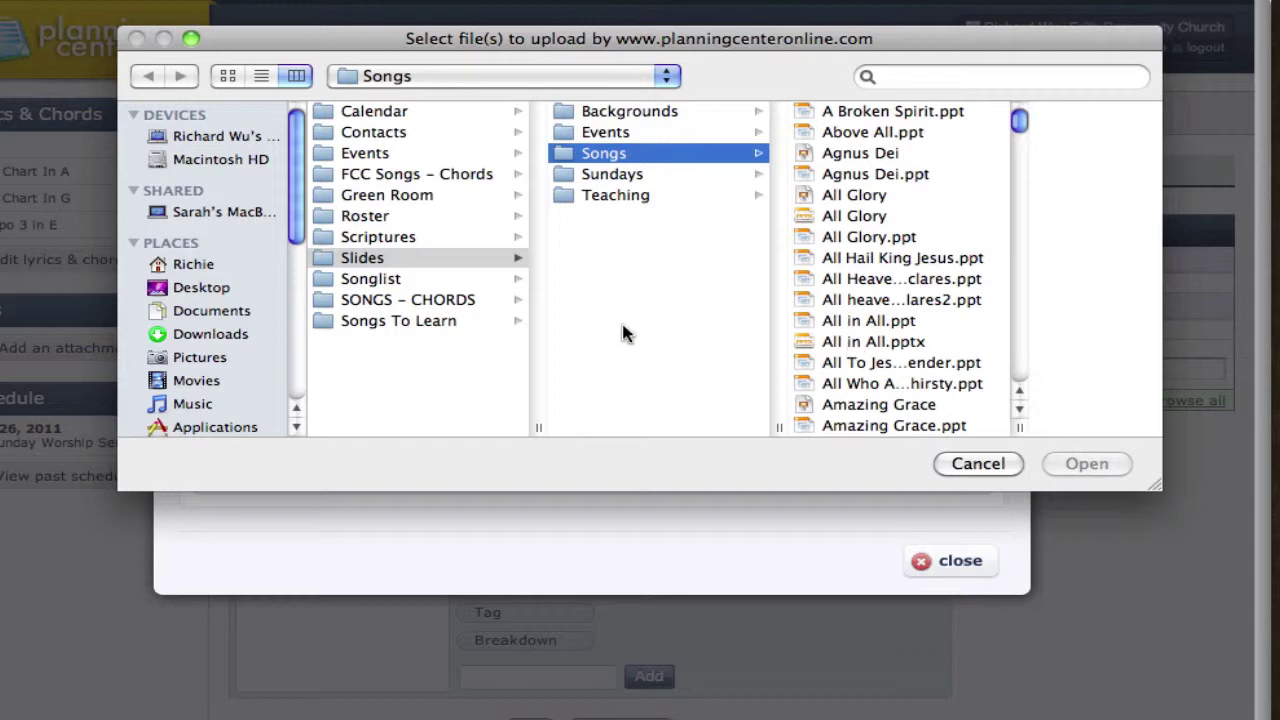
{"action": "left_click", "coordinate": [432, 305]}
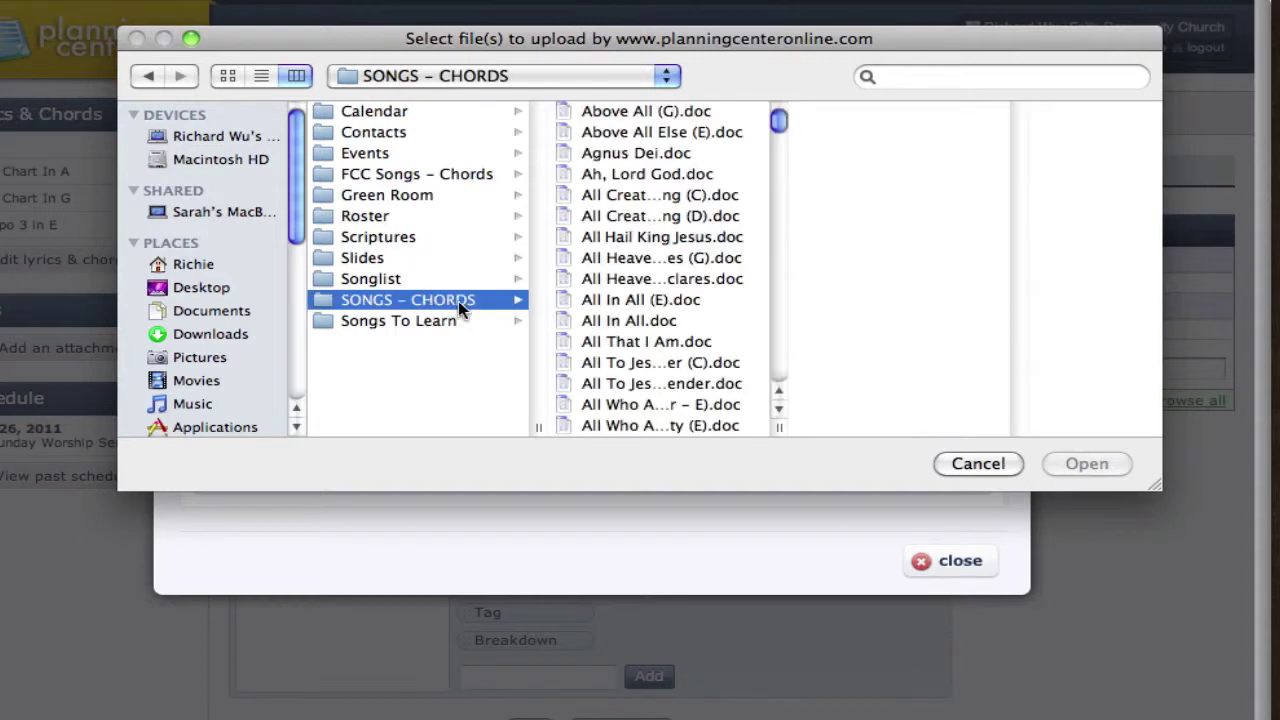
{"action": "double_click", "coordinate": [779, 428]}
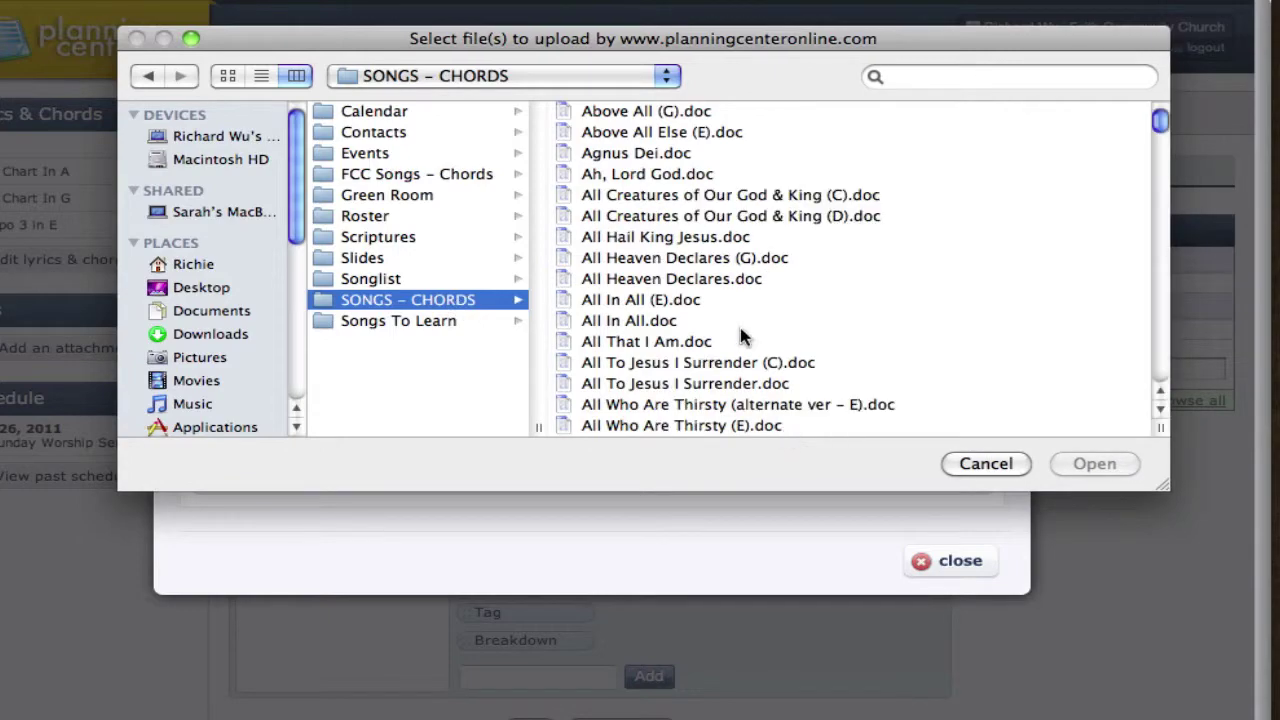
{"action": "scroll", "coordinate": [740, 335], "scroll_direction": "down", "scroll_amount": 5}
{"action": "scroll", "coordinate": [740, 335], "scroll_direction": "down", "scroll_amount": 10}
{"action": "scroll", "coordinate": [740, 335], "scroll_direction": "down", "scroll_amount": 5}
{"action": "scroll", "coordinate": [740, 335], "scroll_direction": "down", "scroll_amount": 5}
{"action": "scroll", "coordinate": [740, 326], "scroll_direction": "down", "scroll_amount": 5}
{"action": "scroll", "coordinate": [740, 326], "scroll_direction": "down", "scroll_amount": 4}
{"action": "scroll", "coordinate": [740, 326], "scroll_direction": "down", "scroll_amount": 6}
{"action": "scroll", "coordinate": [740, 326], "scroll_direction": "down", "scroll_amount": 10}
{"action": "scroll", "coordinate": [740, 326], "scroll_direction": "down", "scroll_amount": 1}
{"action": "scroll", "coordinate": [740, 326], "scroll_direction": "down", "scroll_amount": 7}
{"action": "scroll", "coordinate": [740, 326], "scroll_direction": "down", "scroll_amount": 5}
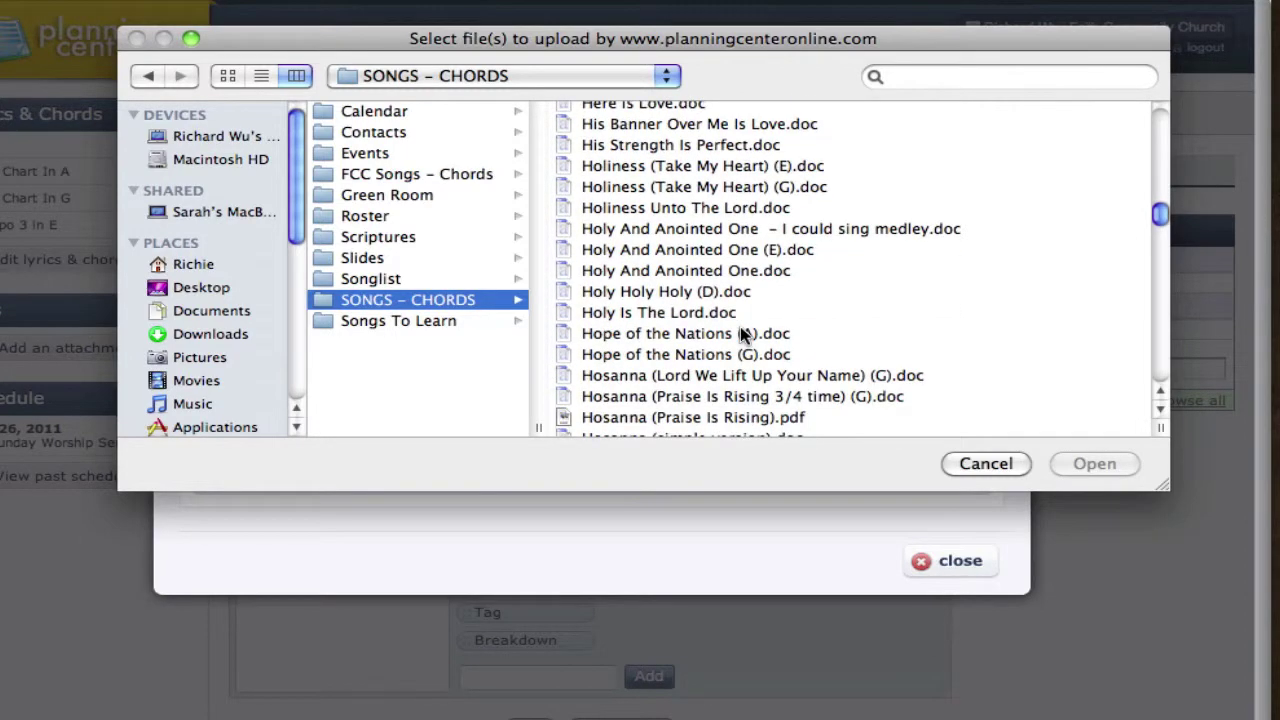
{"action": "scroll", "coordinate": [740, 335], "scroll_direction": "down", "scroll_amount": 10}
{"action": "scroll", "coordinate": [740, 335], "scroll_direction": "up", "scroll_amount": 2}
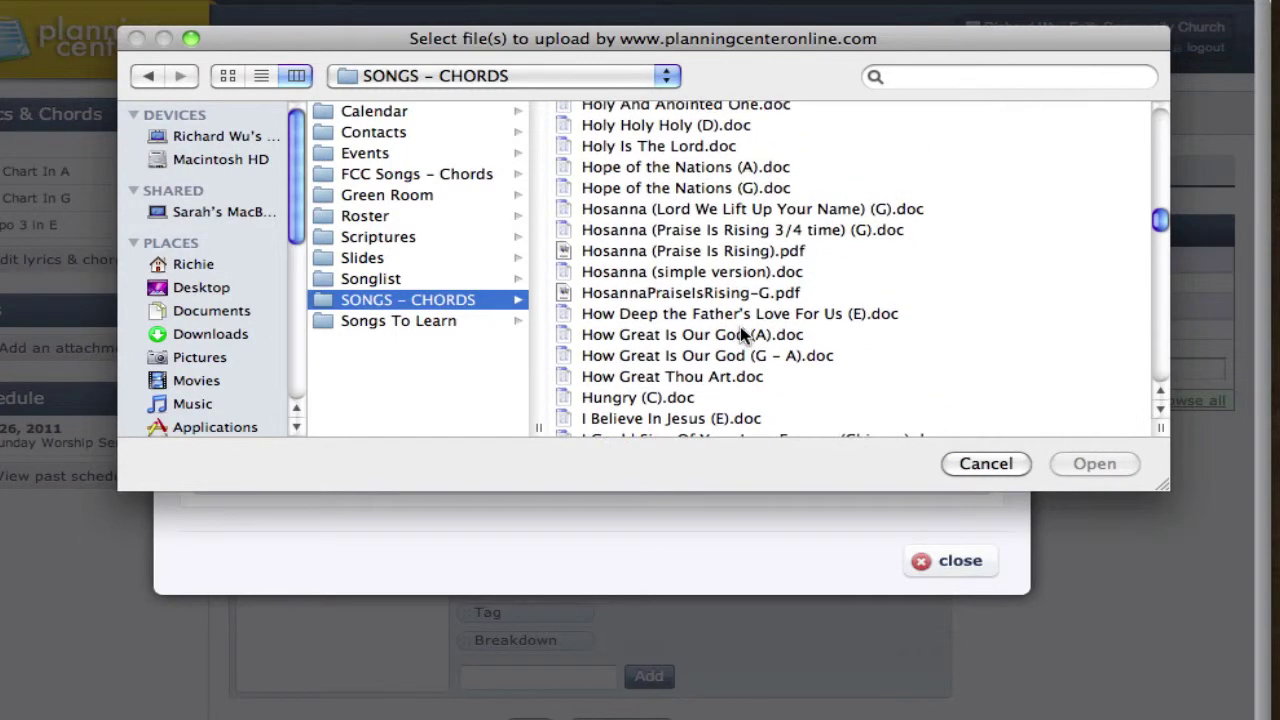
Queue Hope of the Nations (G).doc for upload instead of the A-key chart.
{"action": "left_click", "coordinate": [727, 168]}
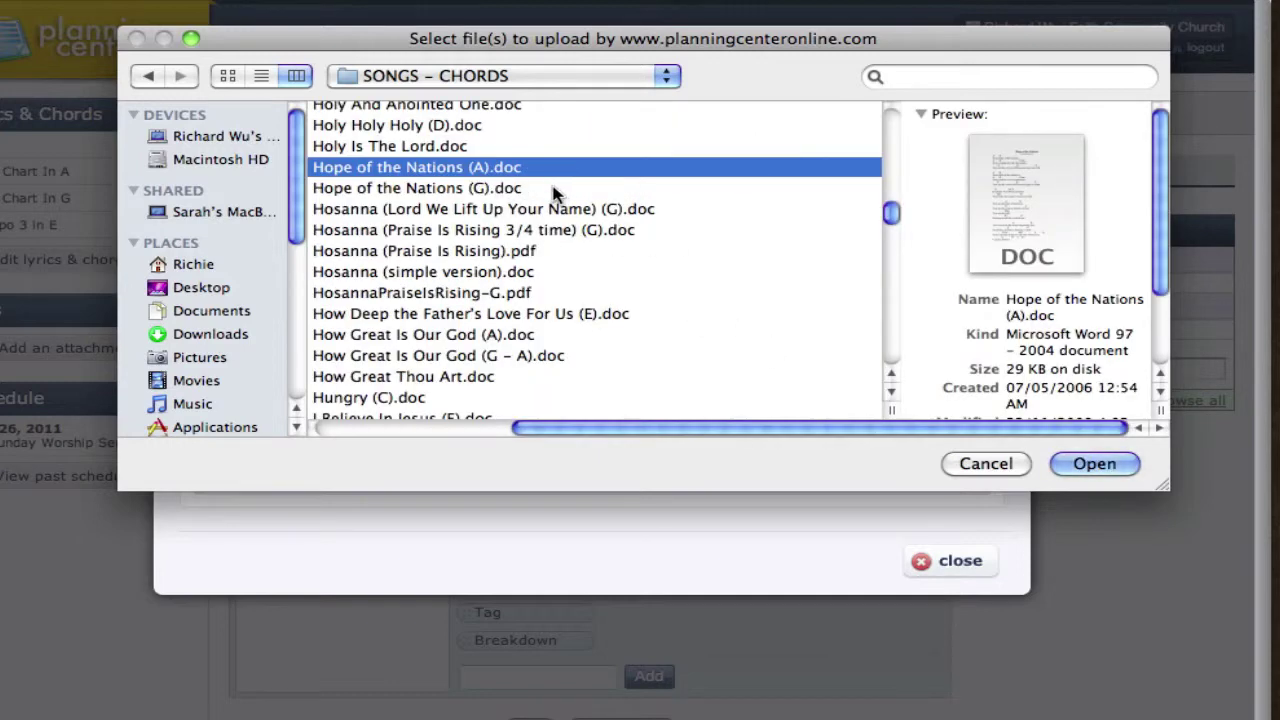
{"action": "left_click", "coordinate": [521, 189]}
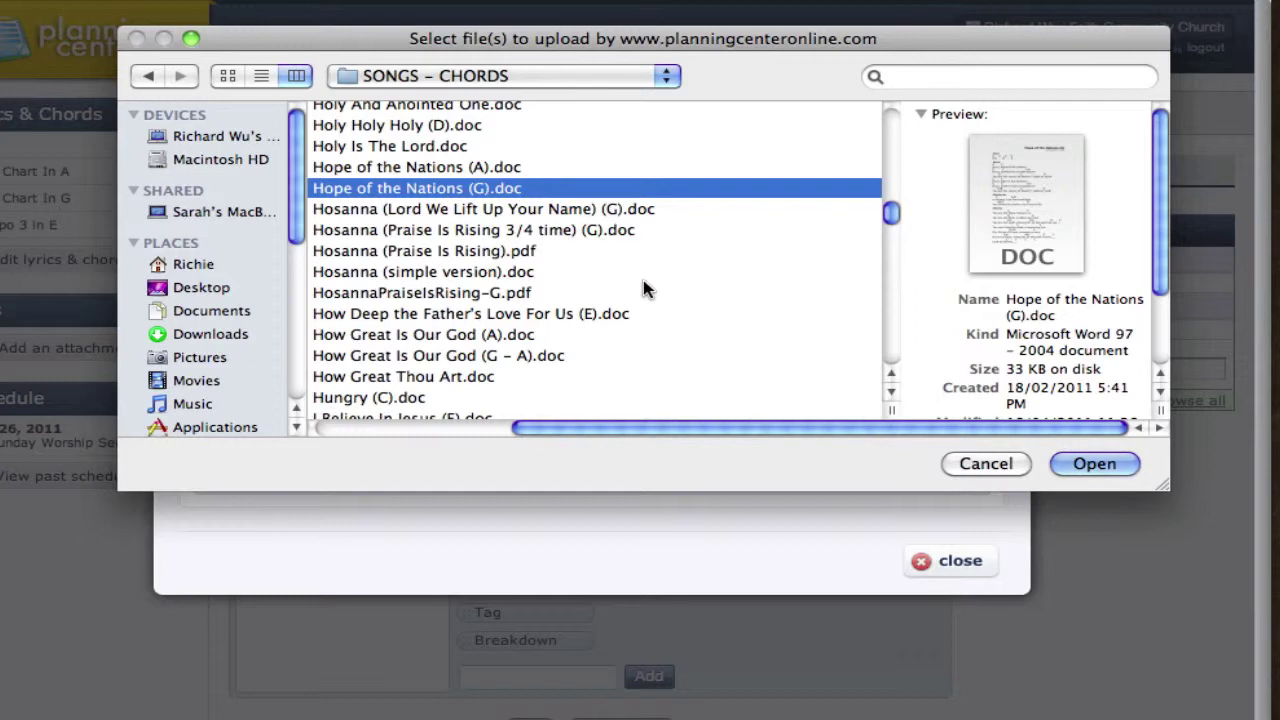
{"action": "scroll", "coordinate": [646, 330], "scroll_direction": "left", "scroll_amount": 2}
{"action": "scroll", "coordinate": [646, 330], "scroll_direction": "left", "scroll_amount": 1}
{"action": "scroll", "coordinate": [646, 330], "scroll_direction": "down", "scroll_amount": 1}
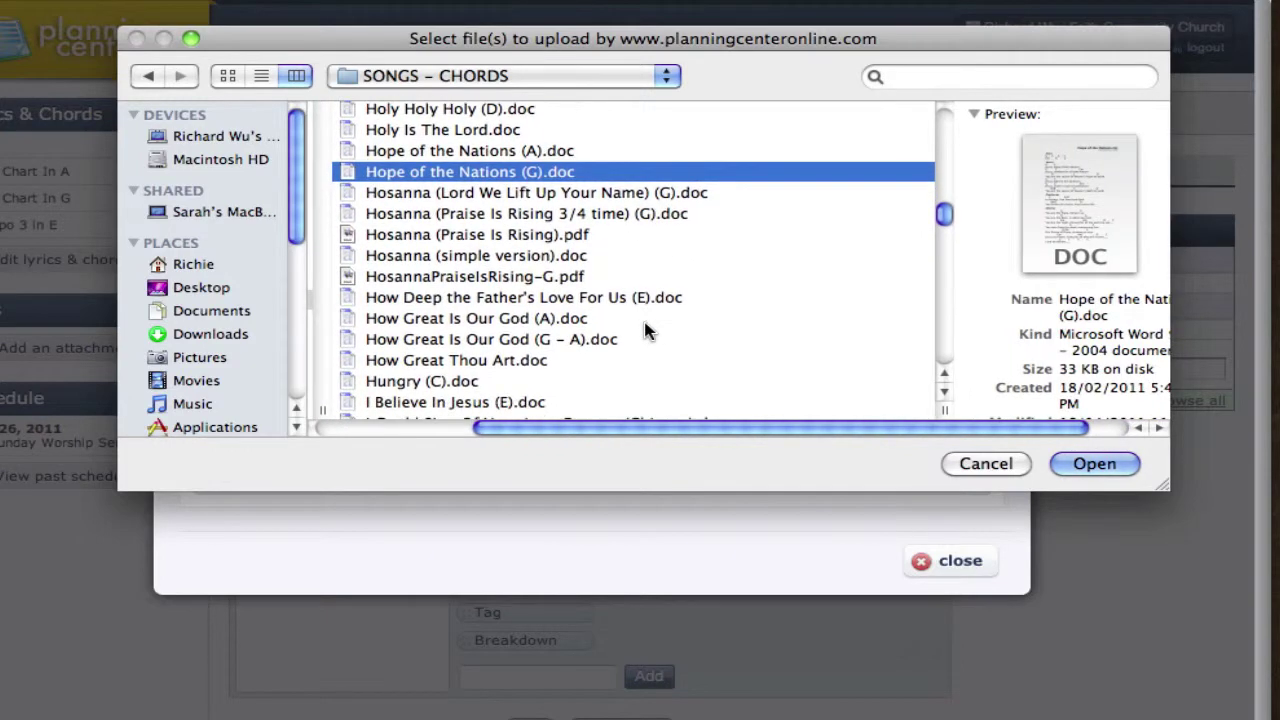
{"action": "left_click", "coordinate": [1075, 465]}
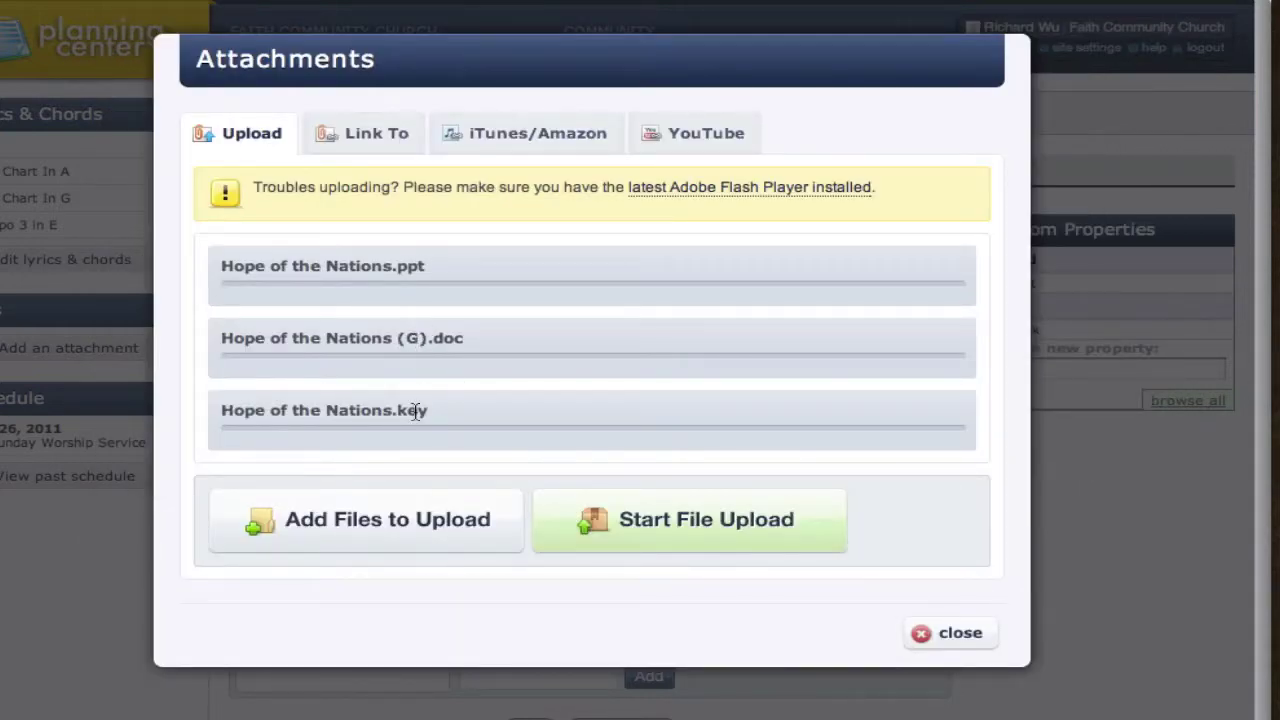
Upload the queued .ppt, .key and G-key .doc files and view the upload summary.
{"action": "left_click", "coordinate": [645, 525]}
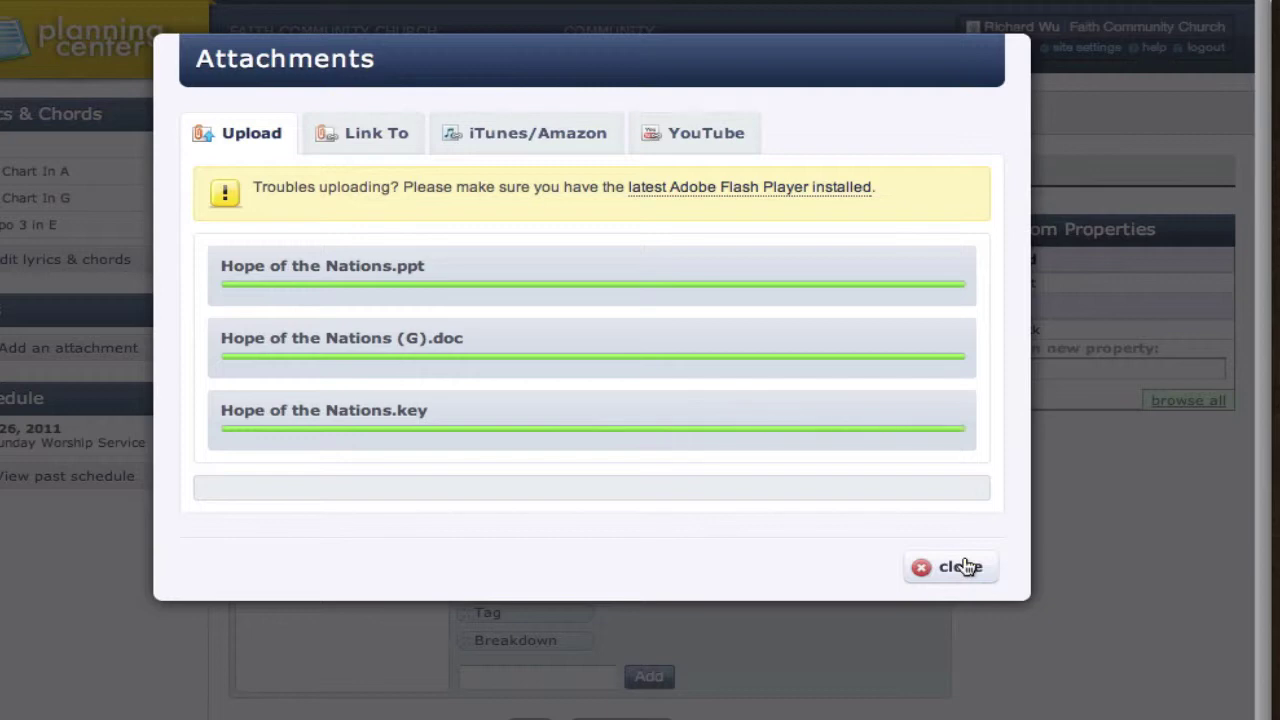
{"action": "left_click", "coordinate": [966, 567]}
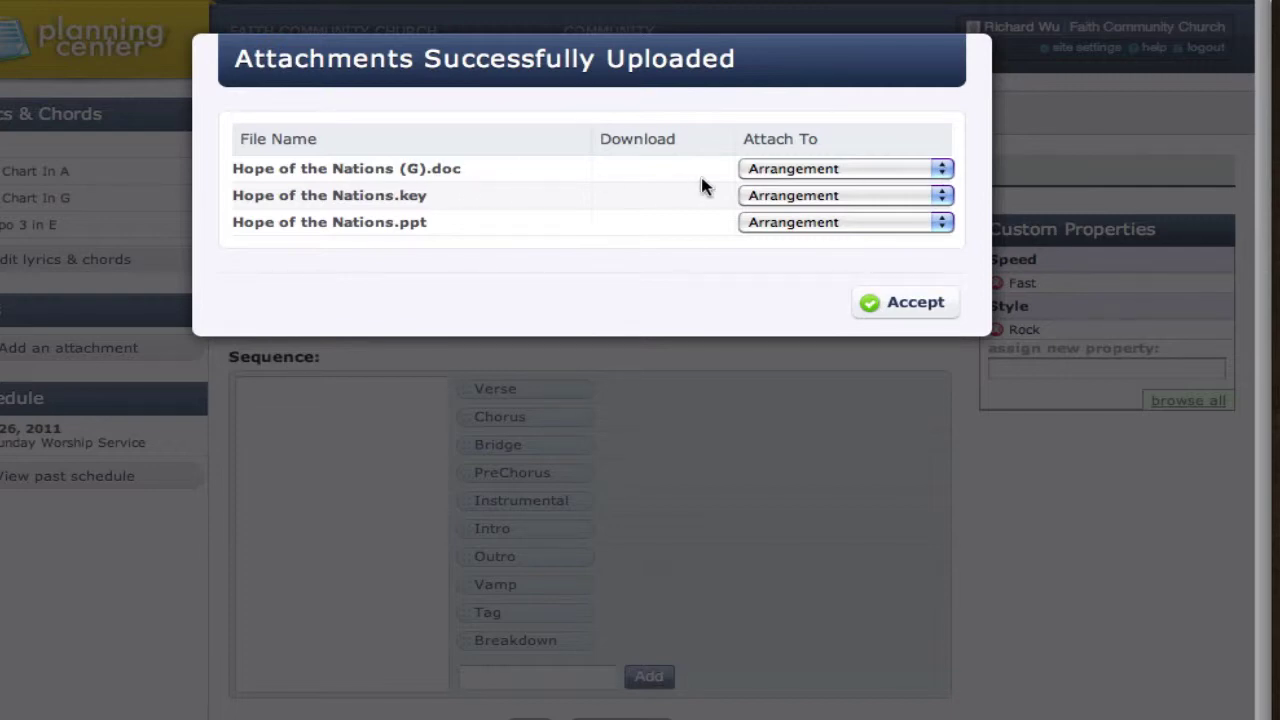
Attach the .doc to Key [G], keep .key and .ppt on Arrangement, and accept.
{"action": "left_click", "coordinate": [941, 168]}
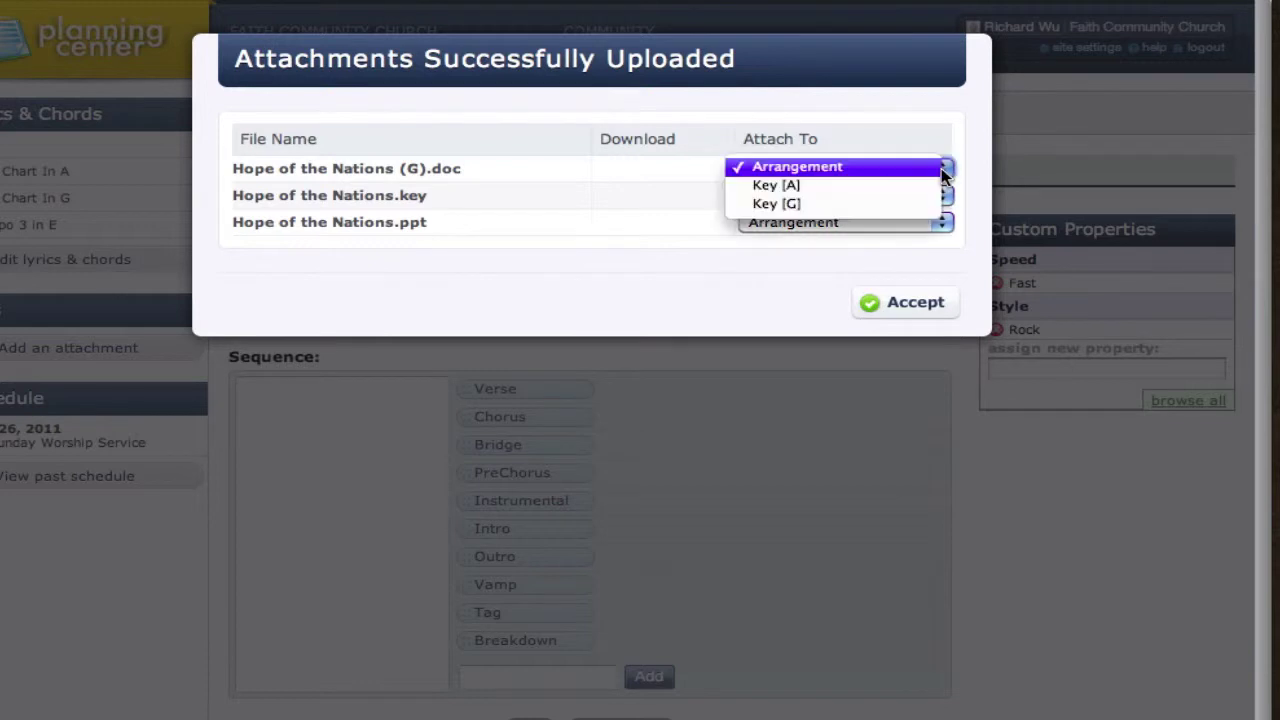
{"action": "left_click", "coordinate": [902, 204]}
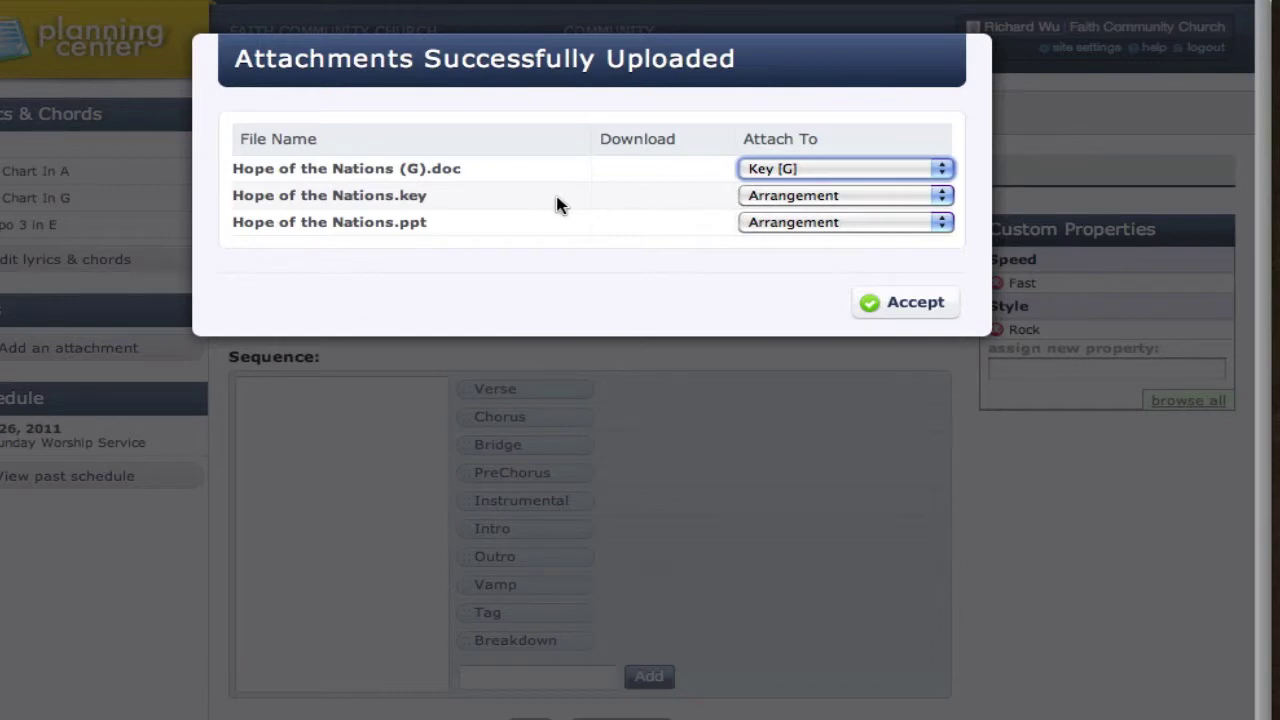
{"action": "left_click", "coordinate": [944, 197]}
{"action": "left_click", "coordinate": [943, 225]}
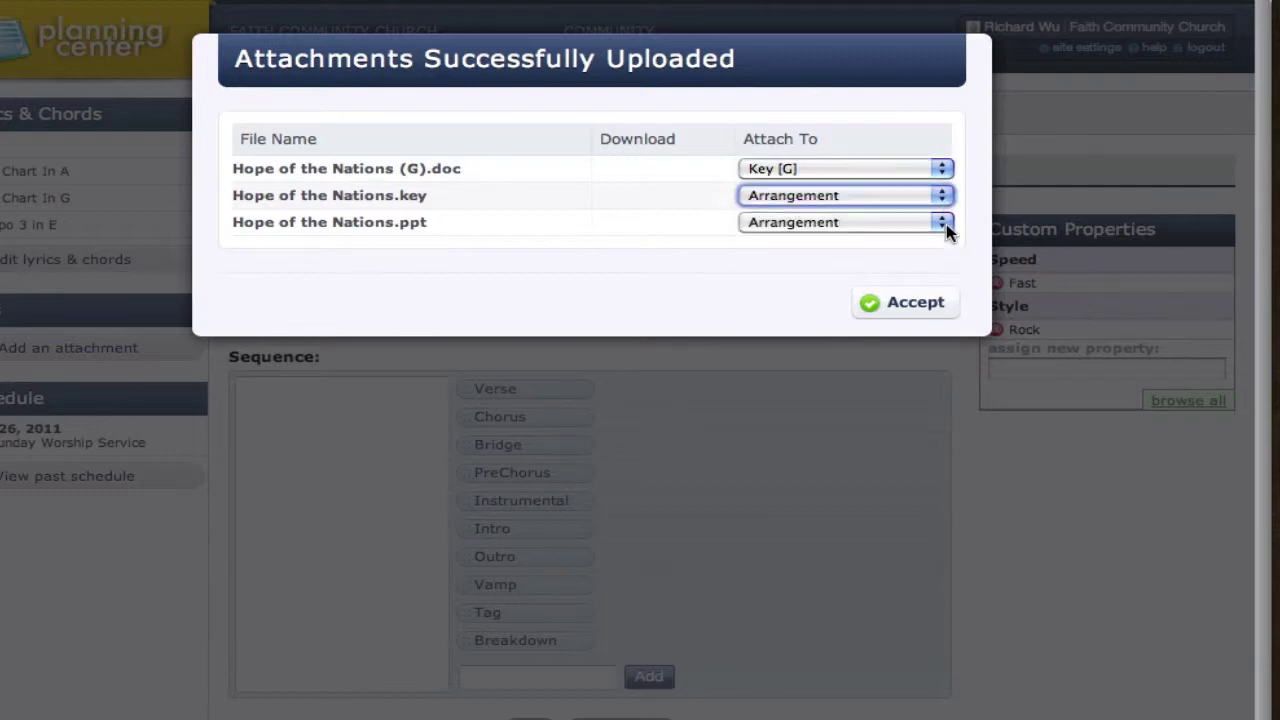
{"action": "left_click", "coordinate": [930, 222]}
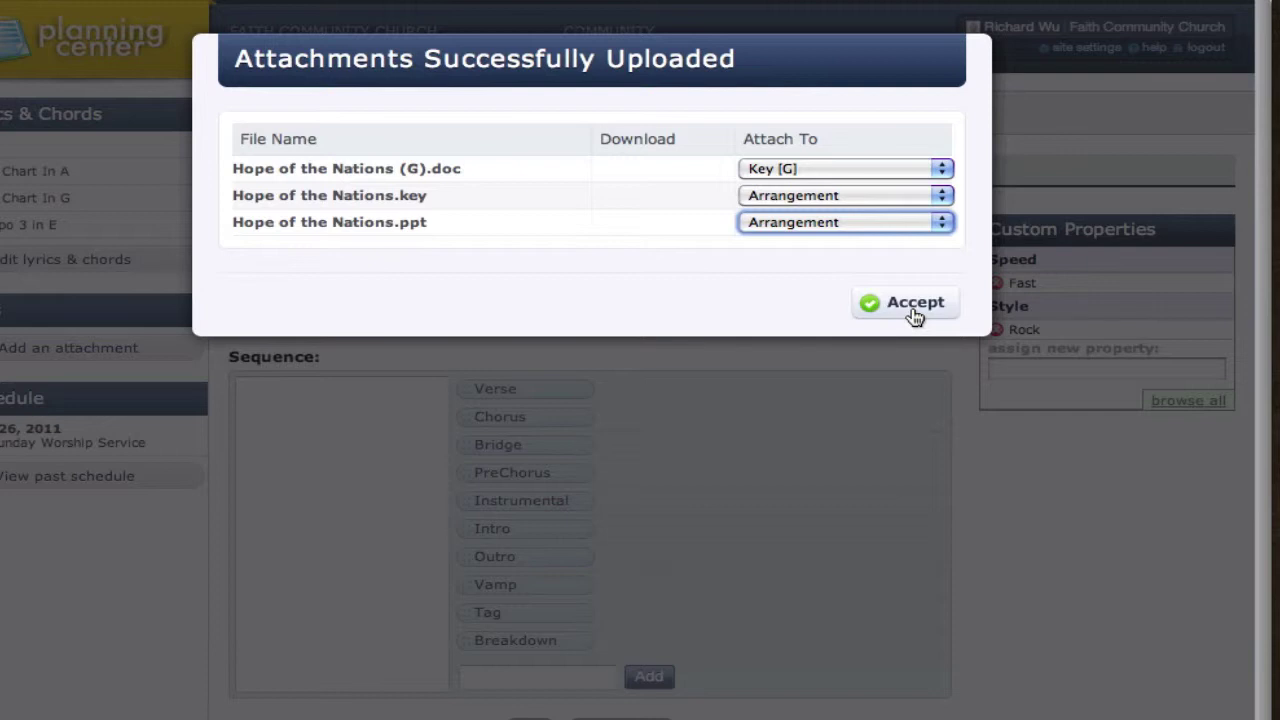
{"action": "left_click", "coordinate": [913, 306]}
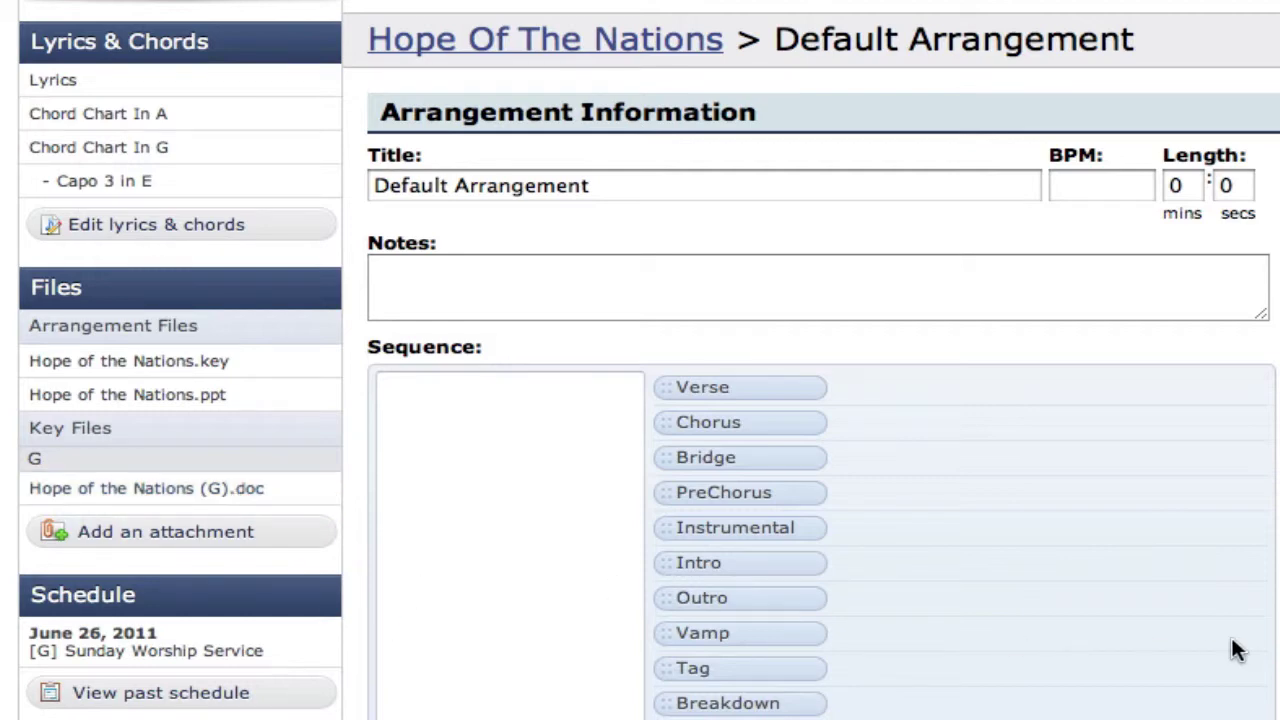
Search YouTube in a new Attachments dialog for 'Hope of the nations'.
{"action": "left_click", "coordinate": [247, 547]}
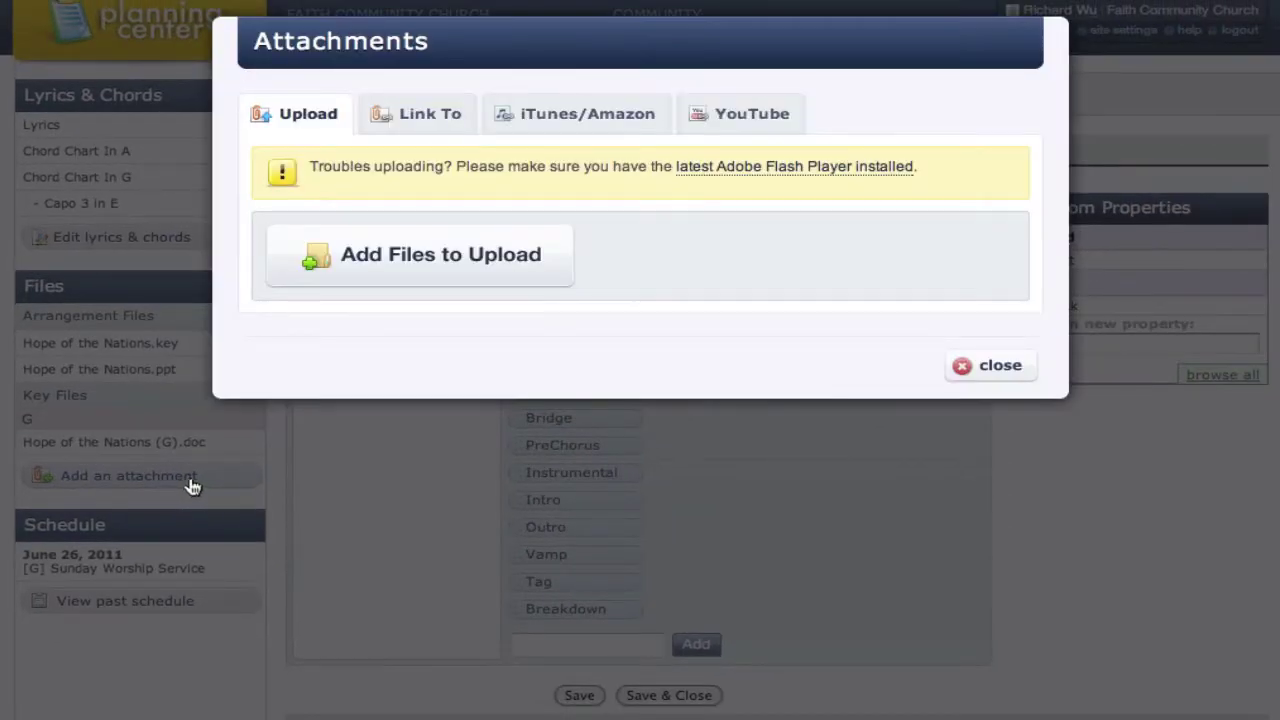
{"action": "left_click", "coordinate": [755, 116]}
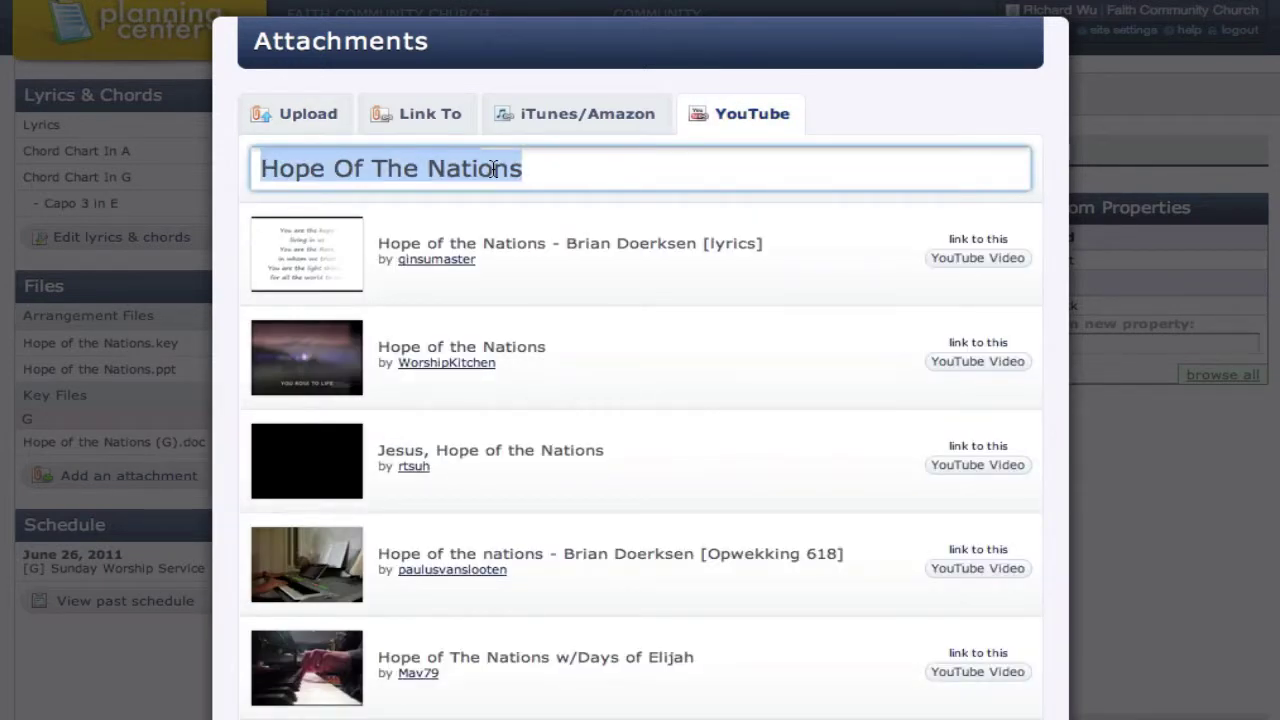
{"action": "type", "text": "Hopef"}
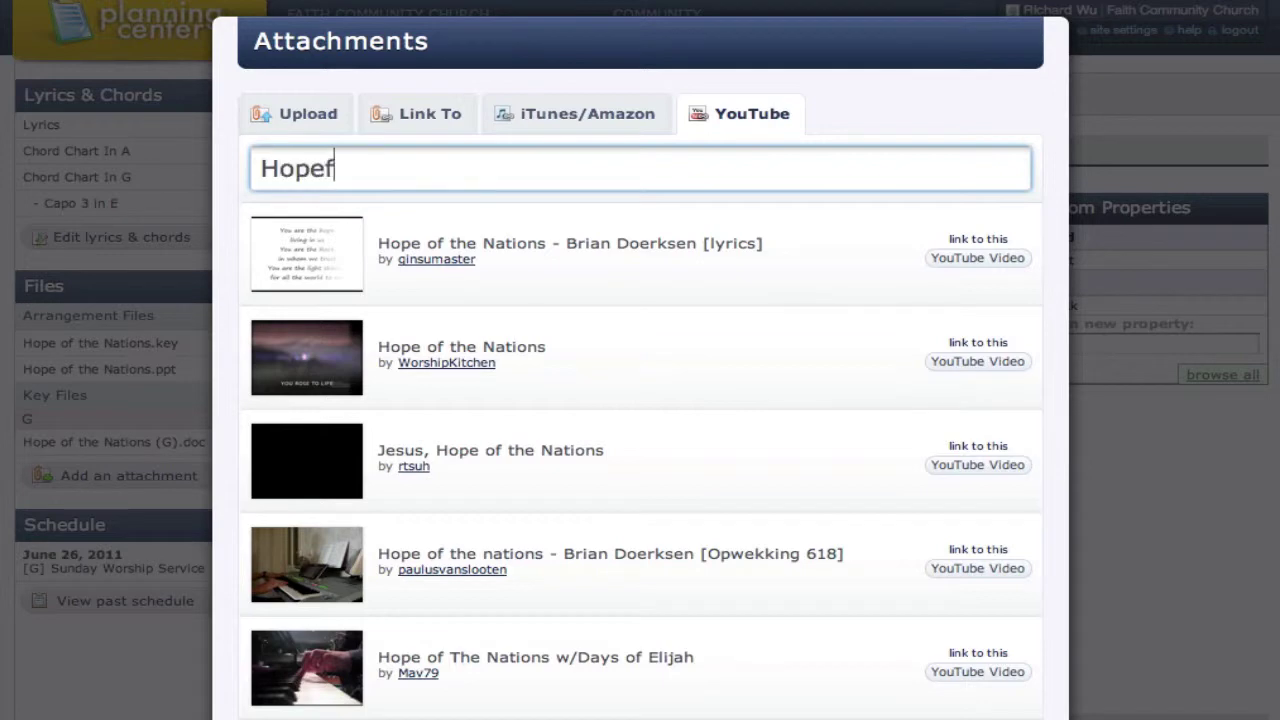
{"action": "key", "text": "BackSpace"}
{"action": "type", "text": " of the natio"}
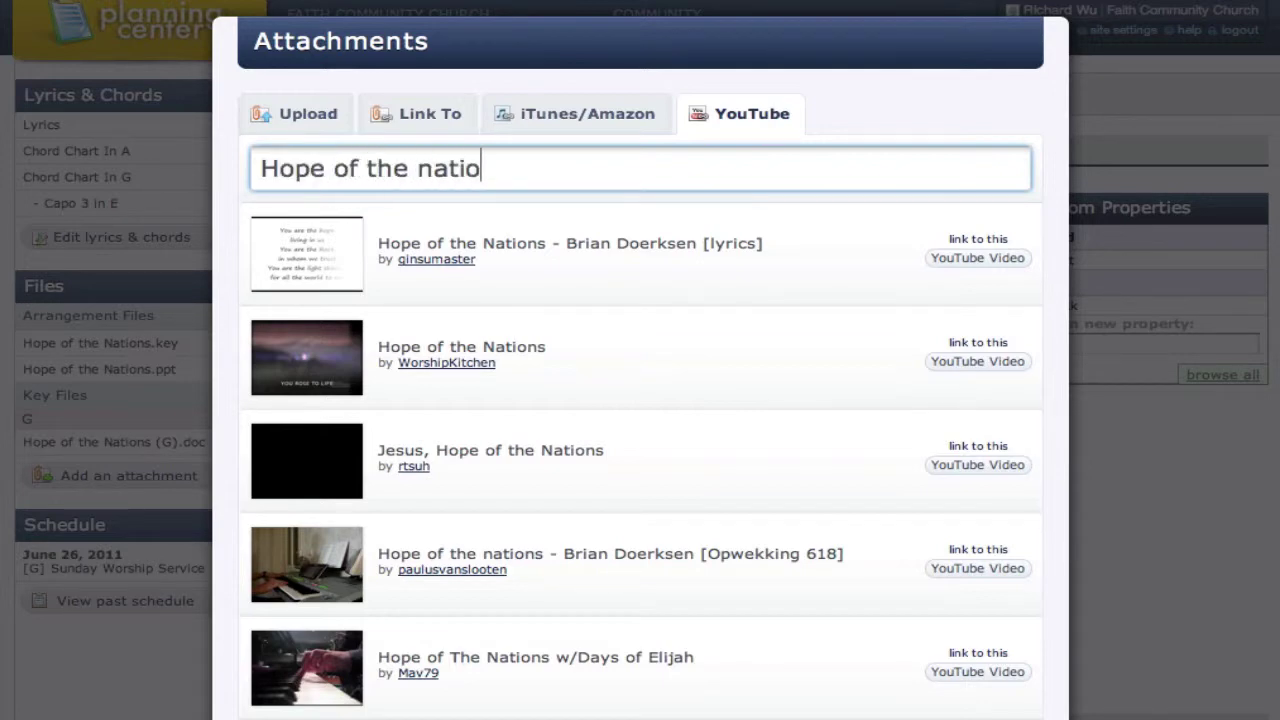
{"action": "type", "text": "ns"}
Redo the YouTube search, trying 'i exalt thee' then 'Hope Of The Nations'.
{"action": "triple_click", "coordinate": [438, 170]}
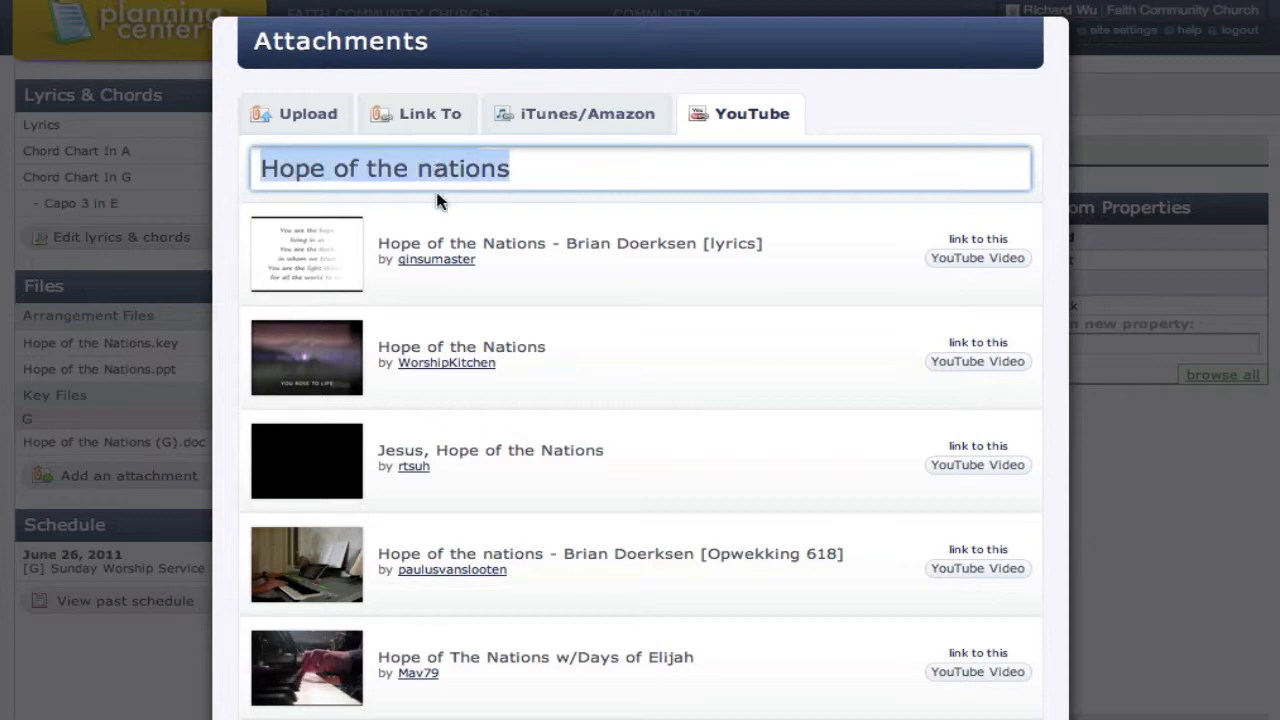
{"action": "key", "text": "BackSpace"}
{"action": "type", "text": "i exalt thee"}
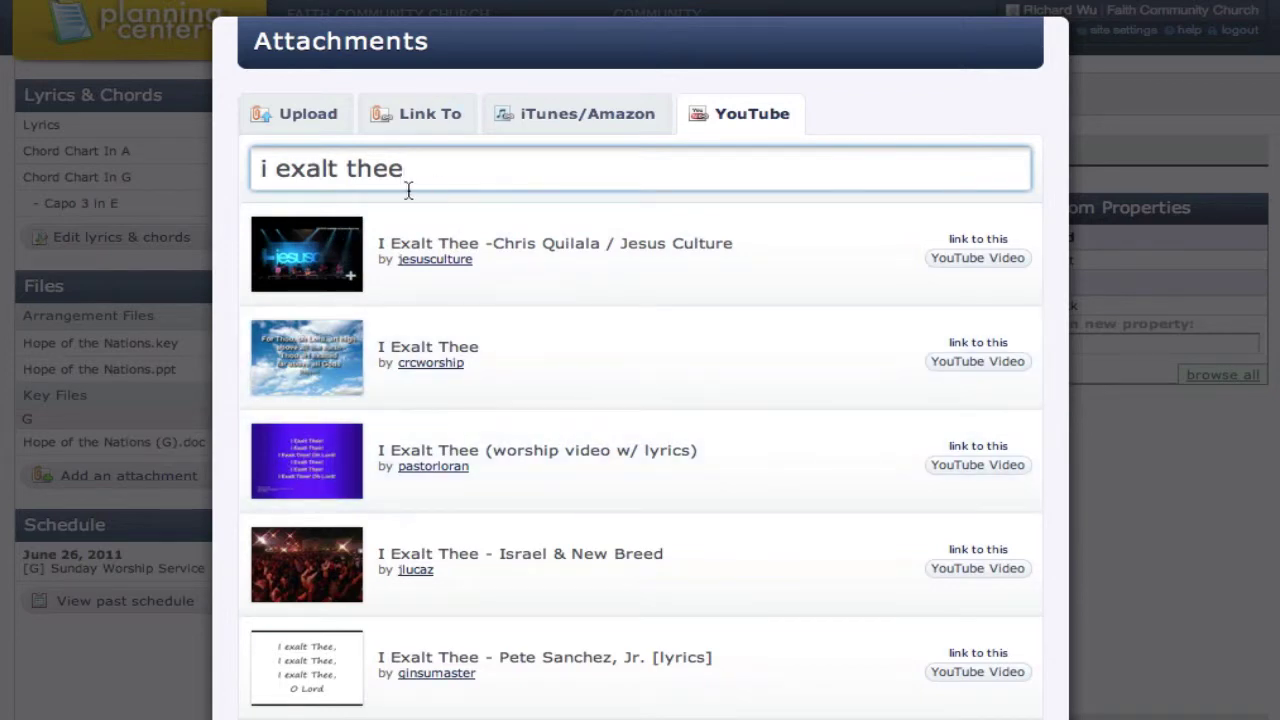
{"action": "triple_click", "coordinate": [408, 168]}
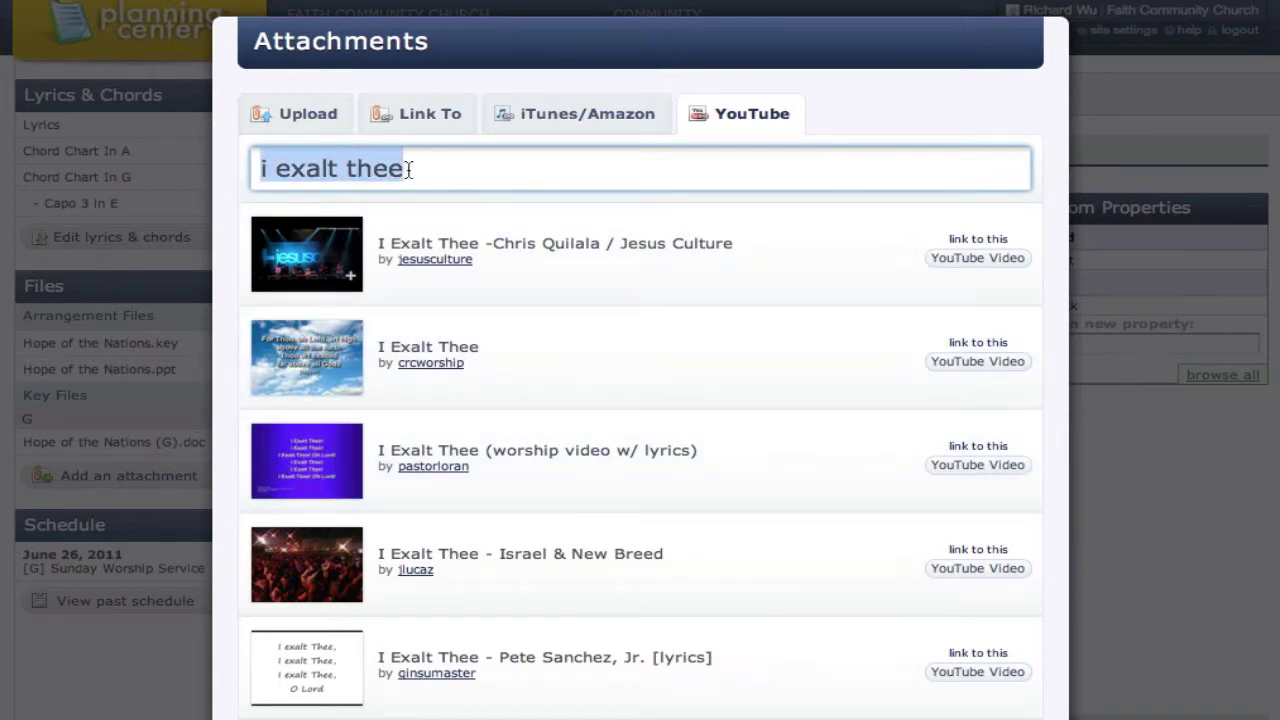
{"action": "type", "text": "Hope Of The Nations"}
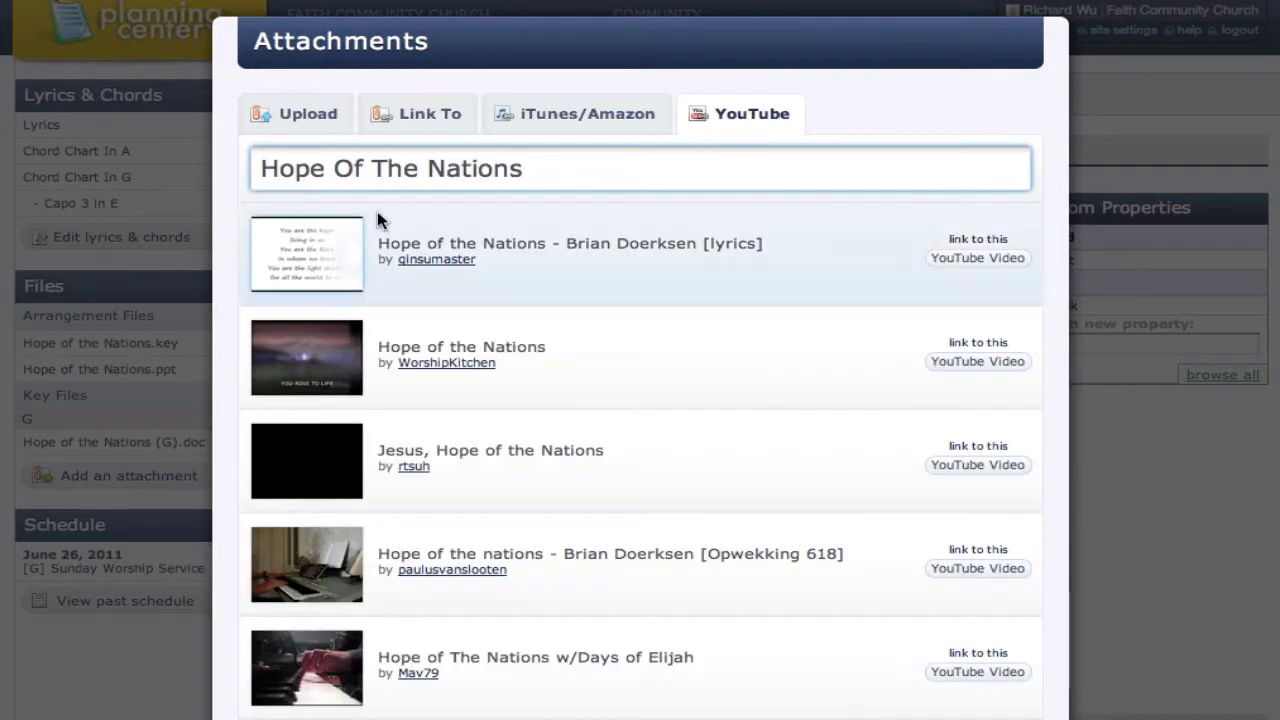
Preview the Hope of the Nations lyrics video, then close it.
{"action": "left_click", "coordinate": [312, 259]}
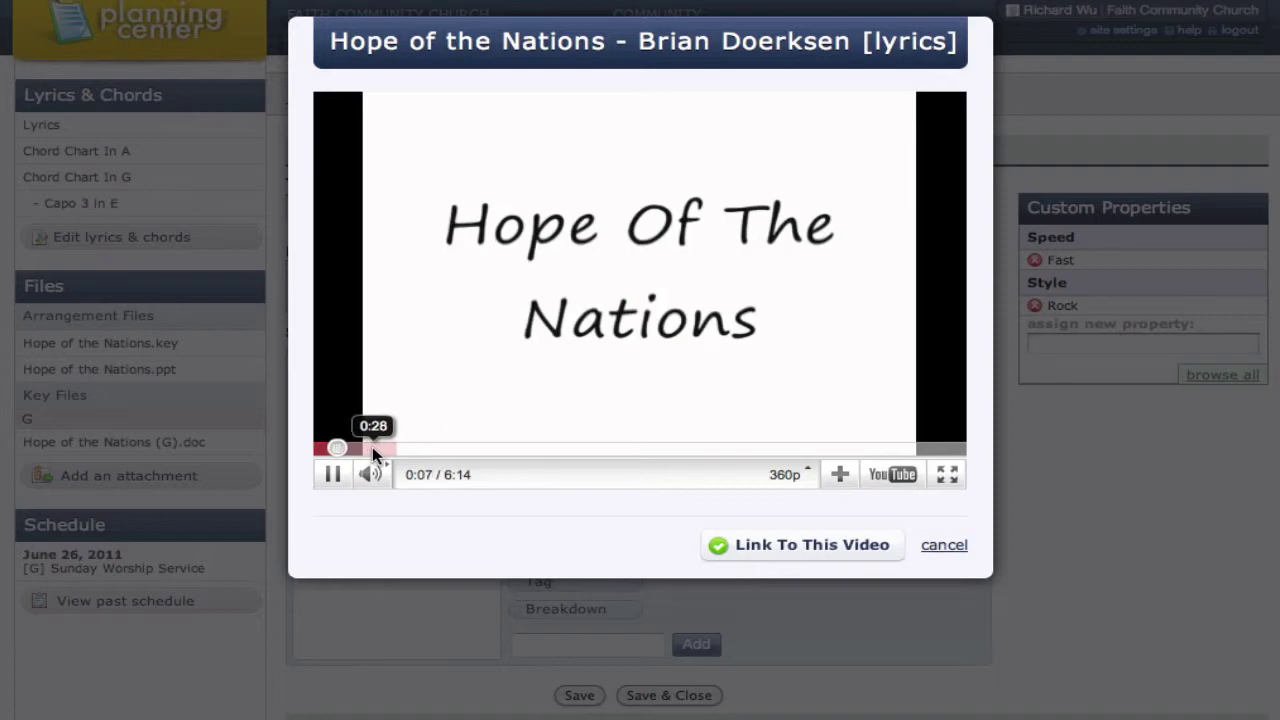
{"action": "left_click", "coordinate": [372, 446]}
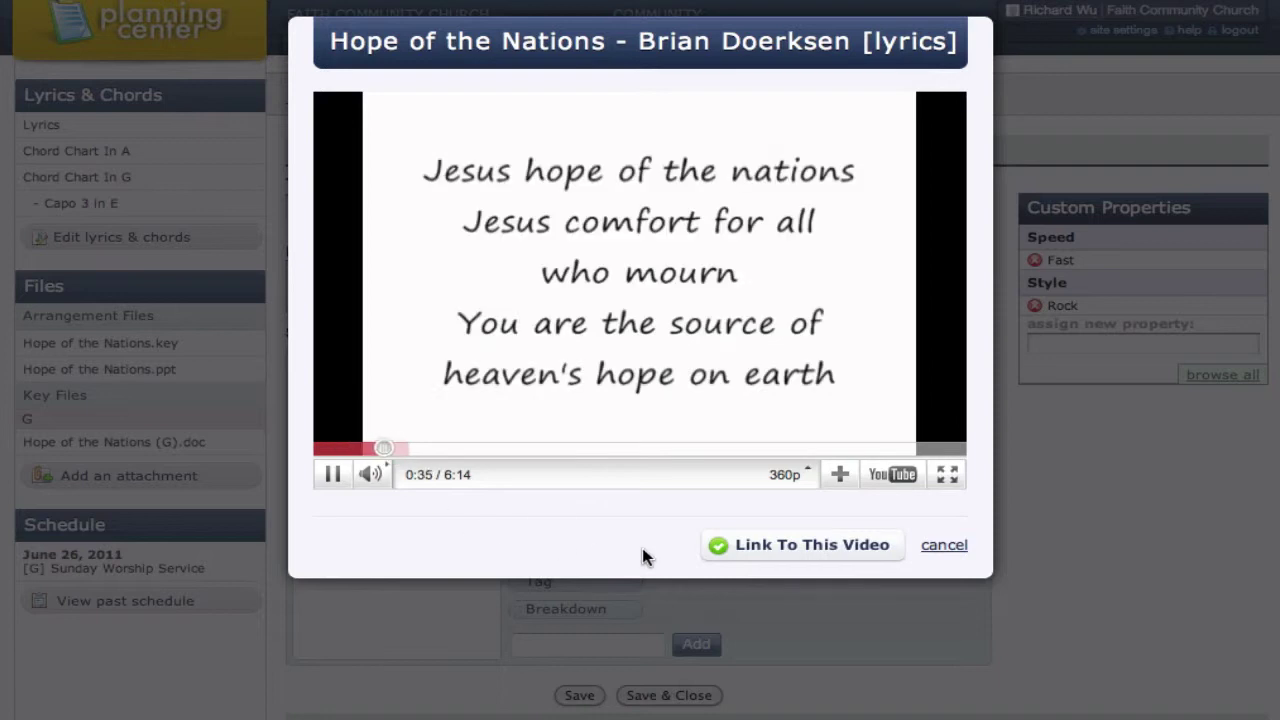
{"action": "left_click", "coordinate": [945, 548]}
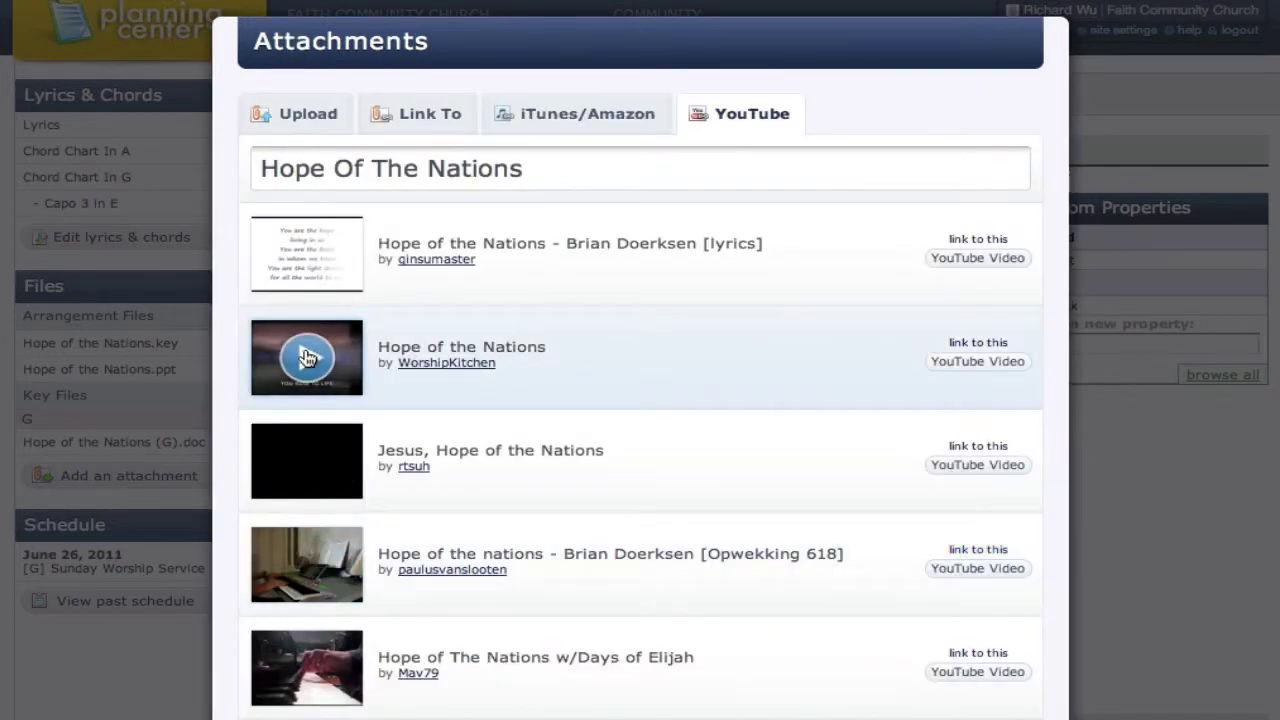
Preview the second Hope of the Nations YouTube result, skipping ahead, then pause it.
{"action": "left_click", "coordinate": [306, 358]}
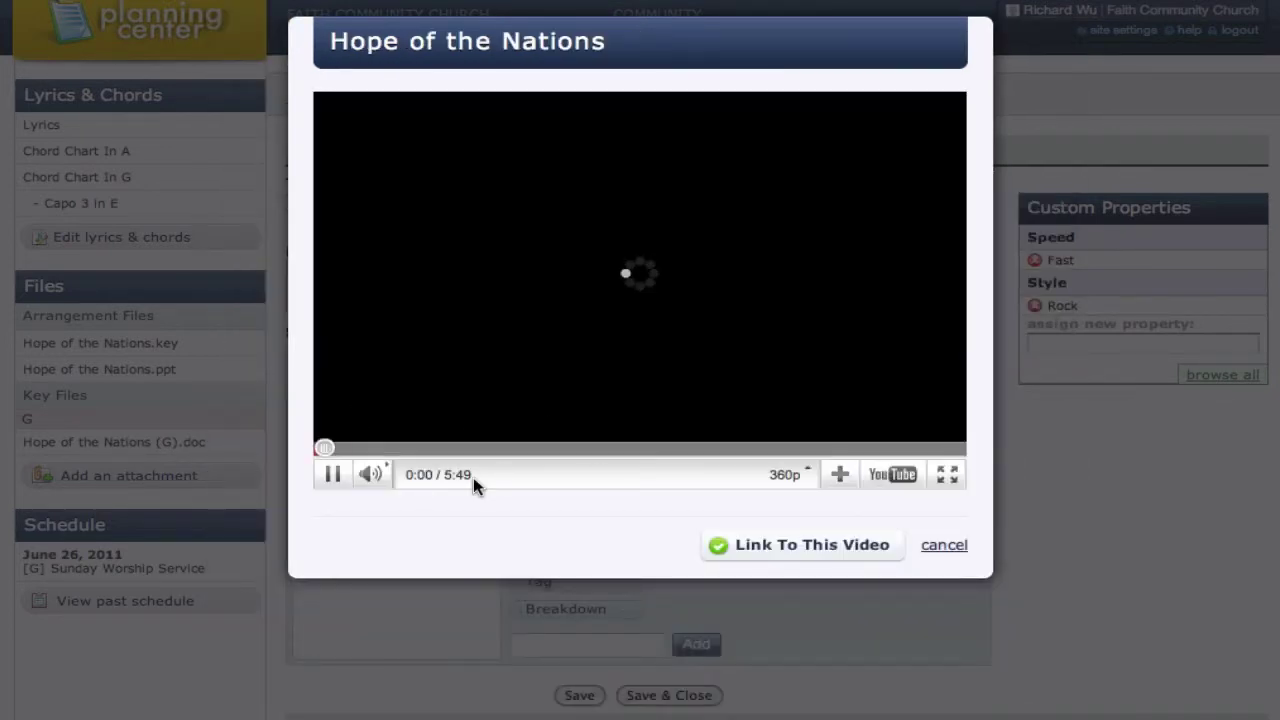
{"action": "left_click", "coordinate": [373, 449]}
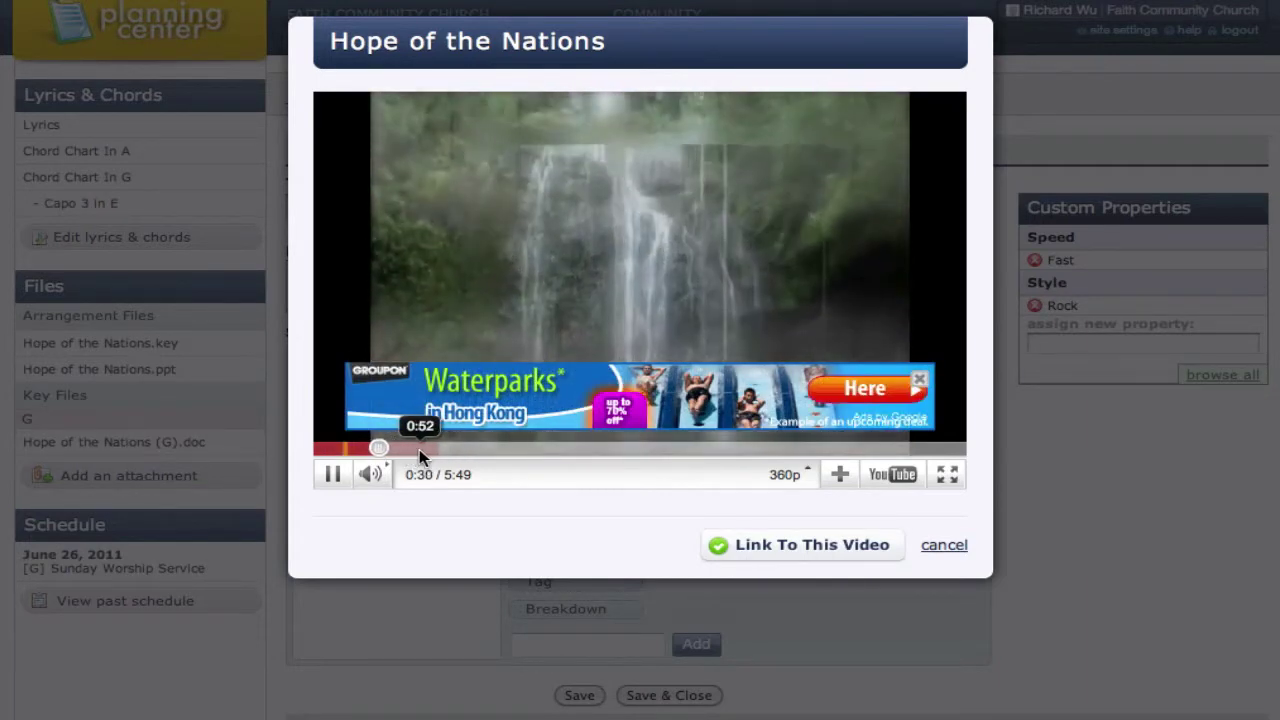
{"action": "left_click", "coordinate": [419, 449]}
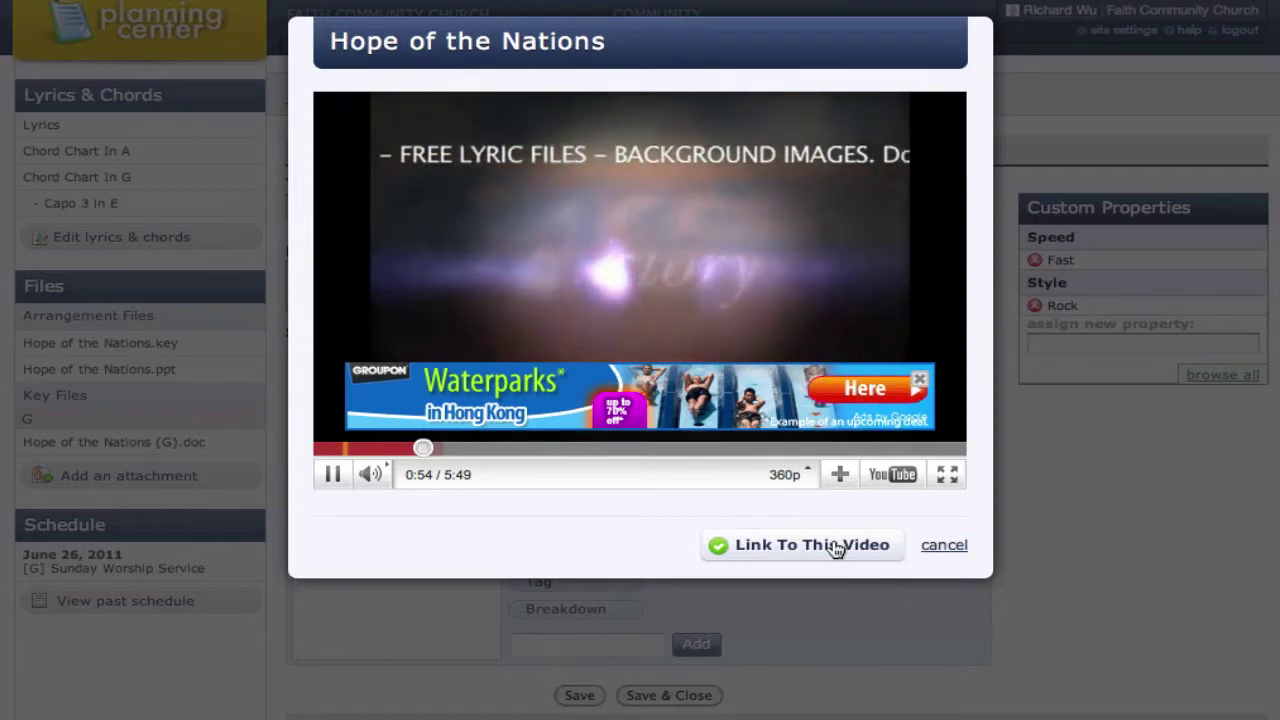
{"action": "left_click", "coordinate": [332, 474]}
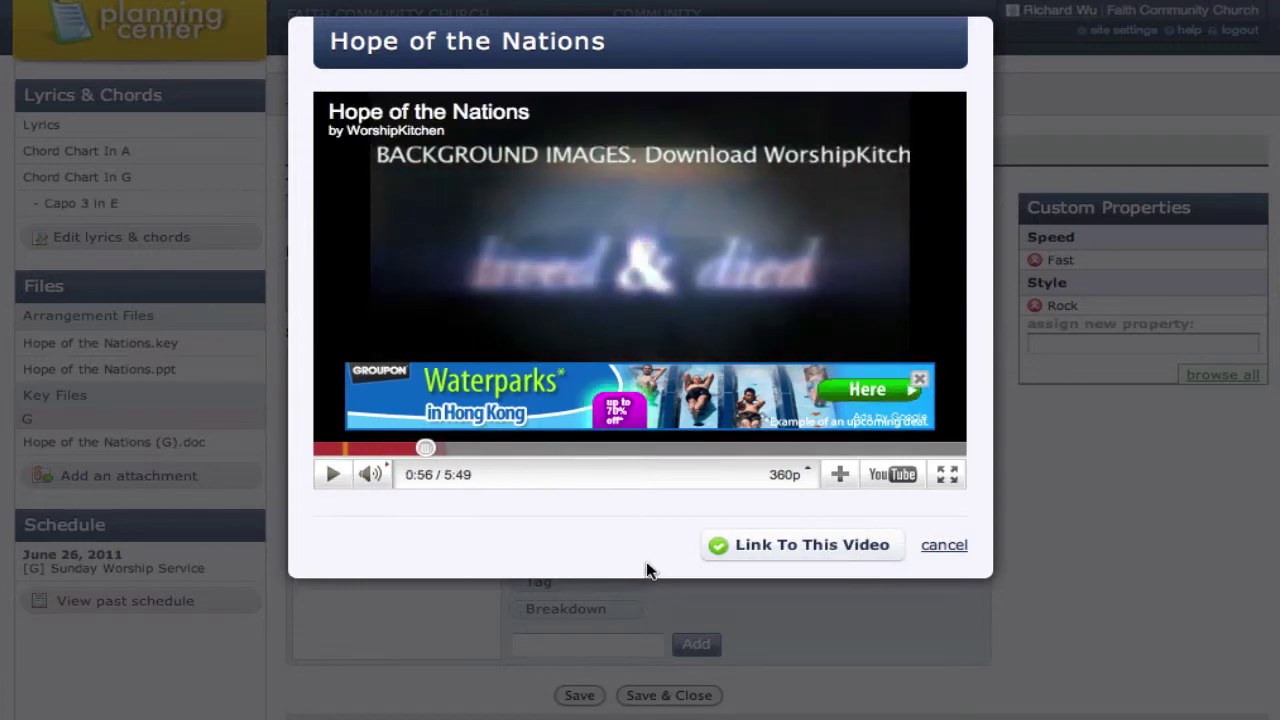
Link the previewed WorshipKitchen YouTube video to the Hope of the Nations arrangement.
{"action": "left_click", "coordinate": [797, 548]}
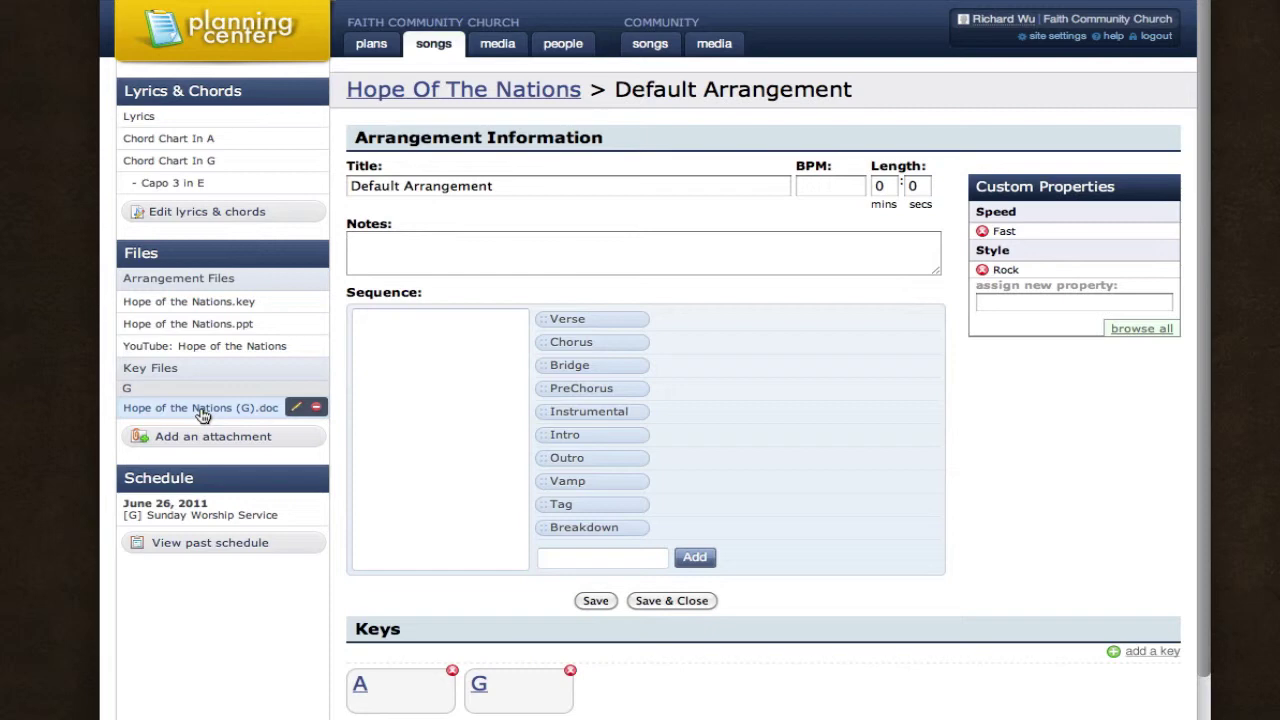
{"action": "mouse_move", "coordinate": [371, 44]}
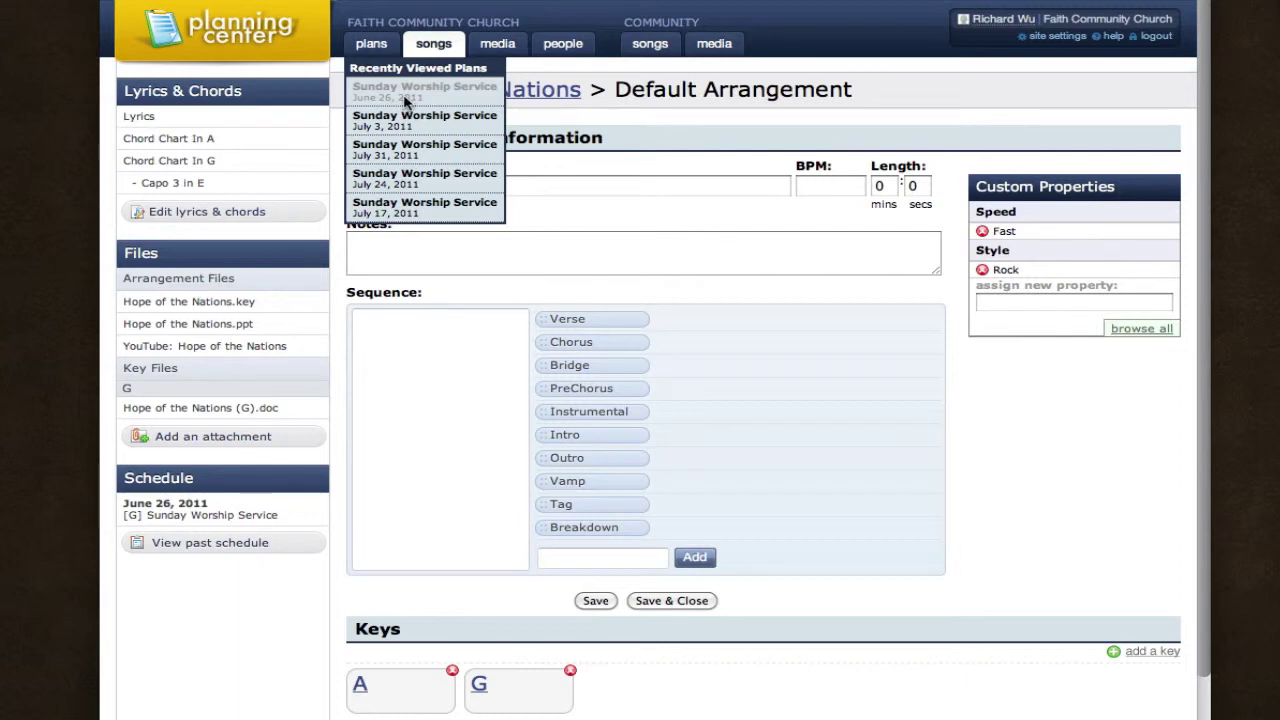
Open the June 26 Sunday Worship Service plan and expand Hope Of The Nations' seven attachments.
{"action": "left_click", "coordinate": [407, 101]}
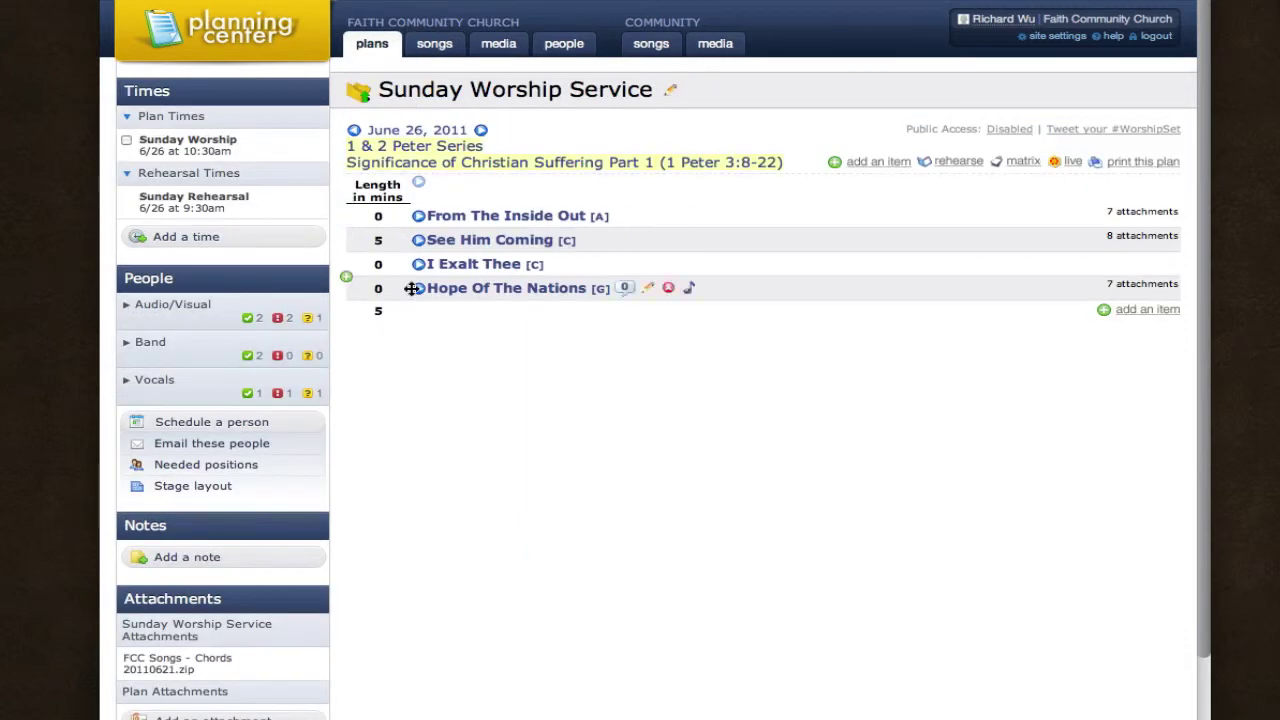
{"action": "mouse_move", "coordinate": [505, 288]}
{"action": "left_click", "coordinate": [419, 289]}
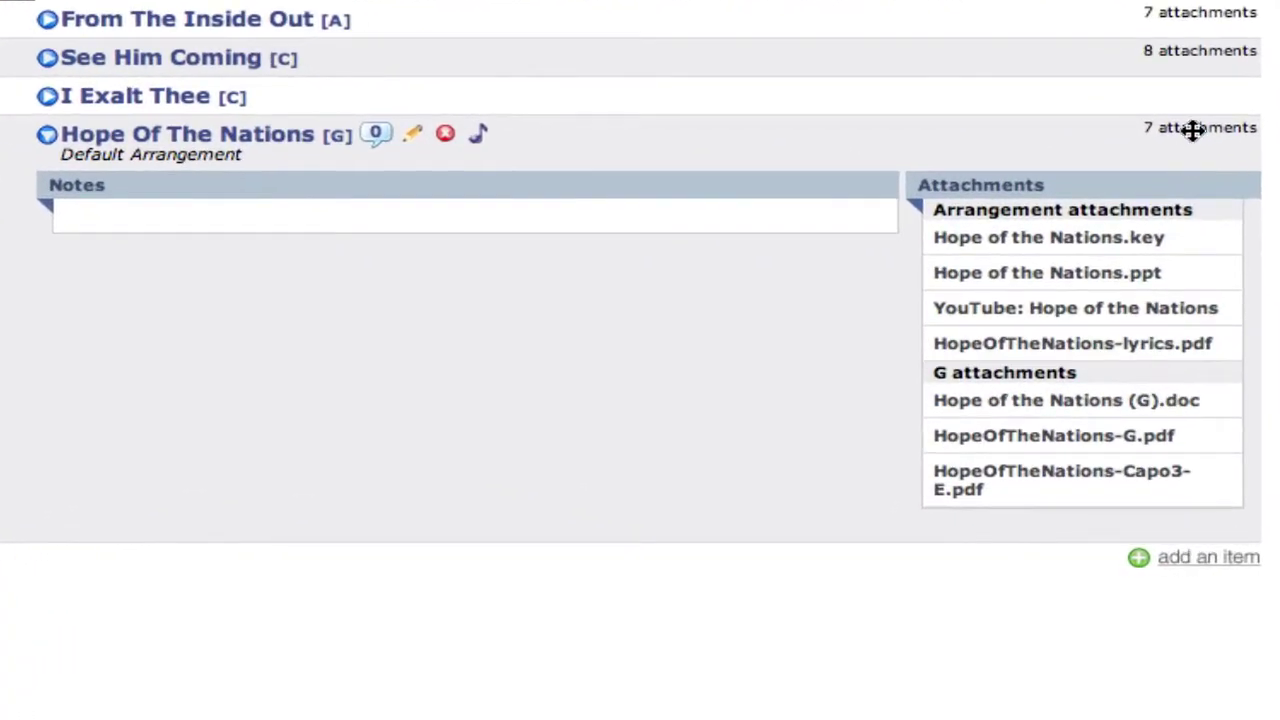